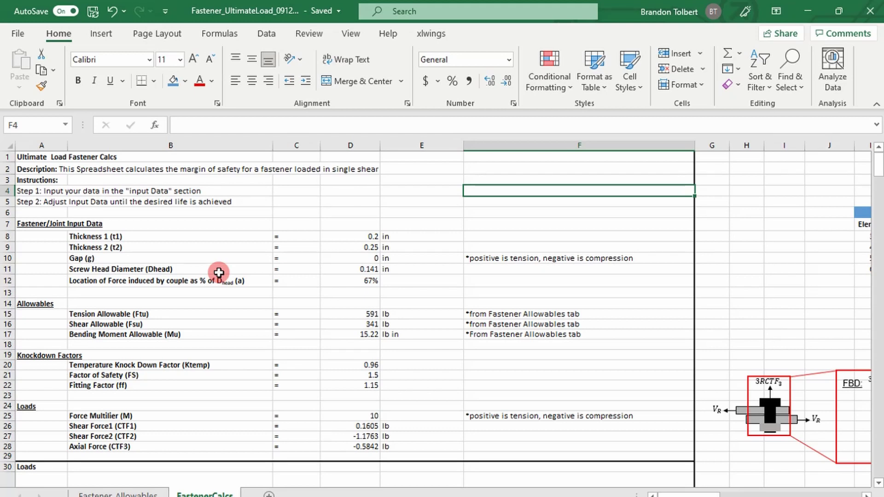
# Step: Review the FastenerCalcs inputs: plate thicknesses, head diameter, tension allowable, knockdown factors, force multiplier and applied loads
pyautogui.moveTo(125, 237); pyautogui.dragTo(355, 242)
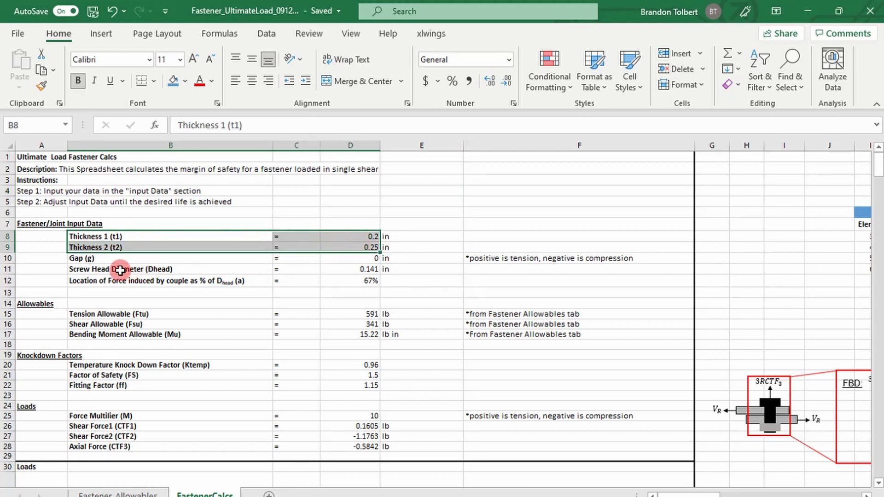
pyautogui.moveTo(122, 269); pyautogui.dragTo(355, 269)
pyautogui.scroll(-1, 220, 276)
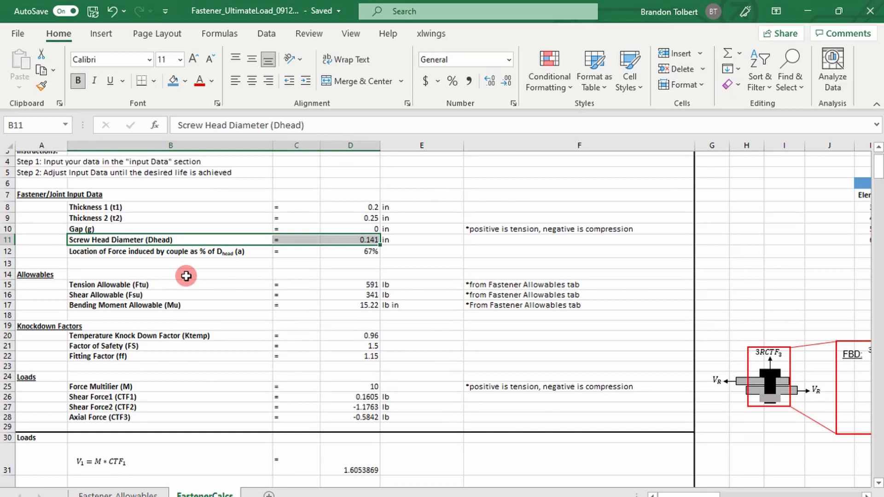
pyautogui.click(165, 278)
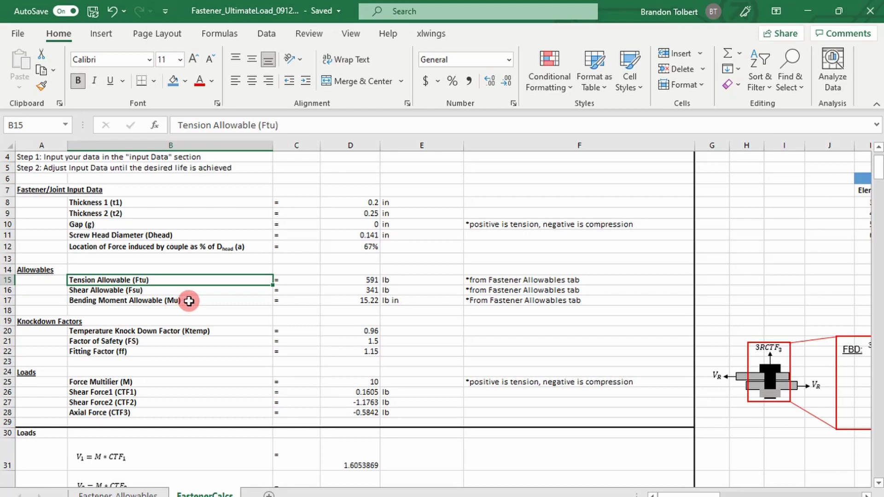
pyautogui.moveTo(116, 331); pyautogui.dragTo(345, 353)
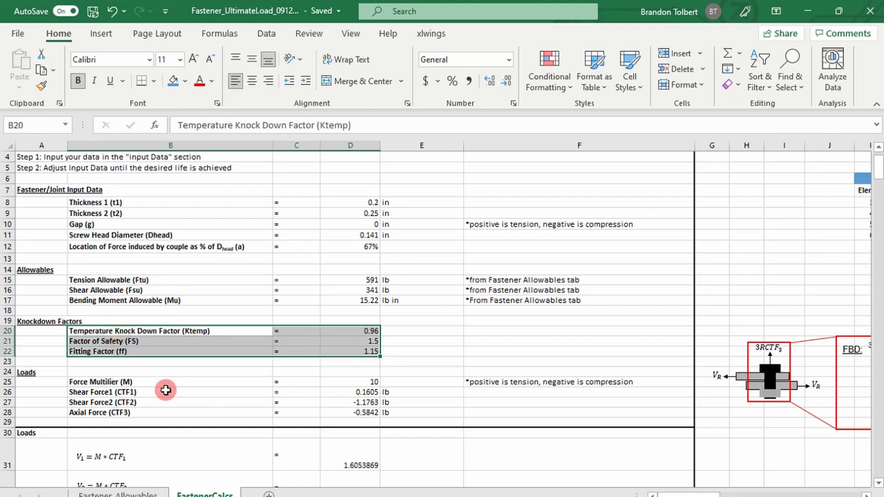
pyautogui.click(152, 382)
pyautogui.moveTo(152, 383); pyautogui.dragTo(371, 379)
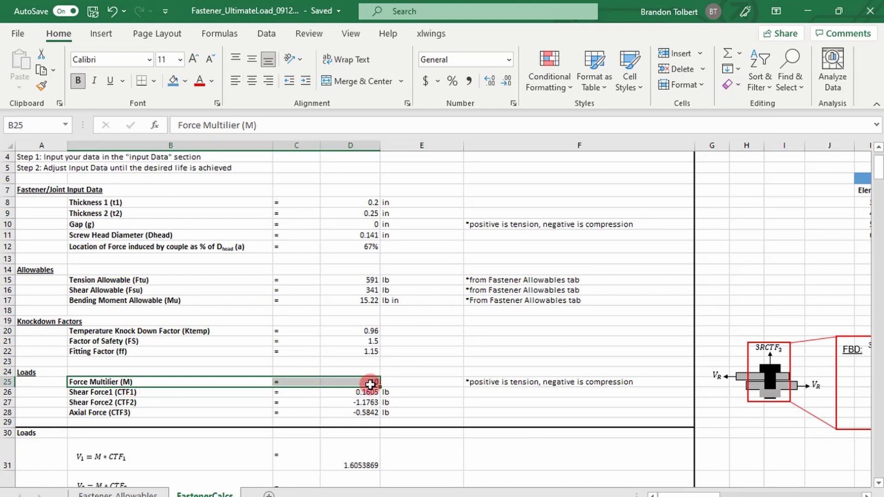
pyautogui.click(155, 398)
pyautogui.moveTo(155, 392); pyautogui.dragTo(388, 416)
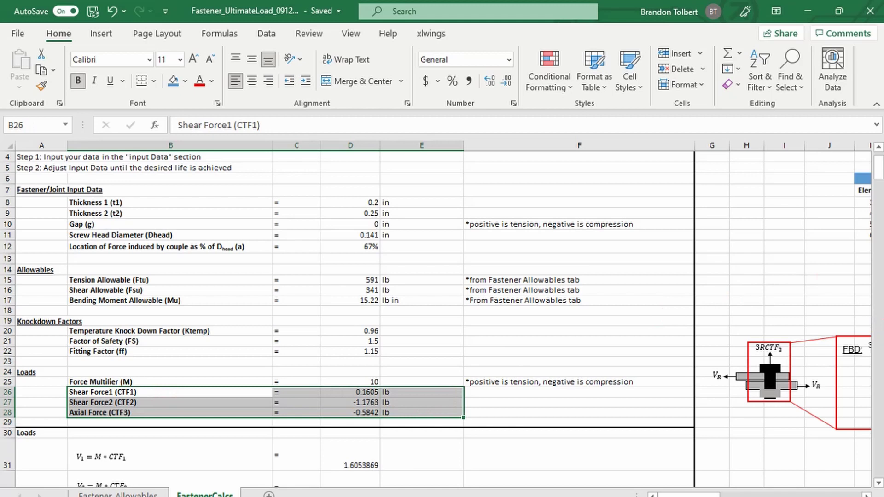
# Step: Bring up the Test workbook and highlight element 3's CTF1–CTF3 loads
pyautogui.click(881, 322)
pyautogui.click(835, 271)
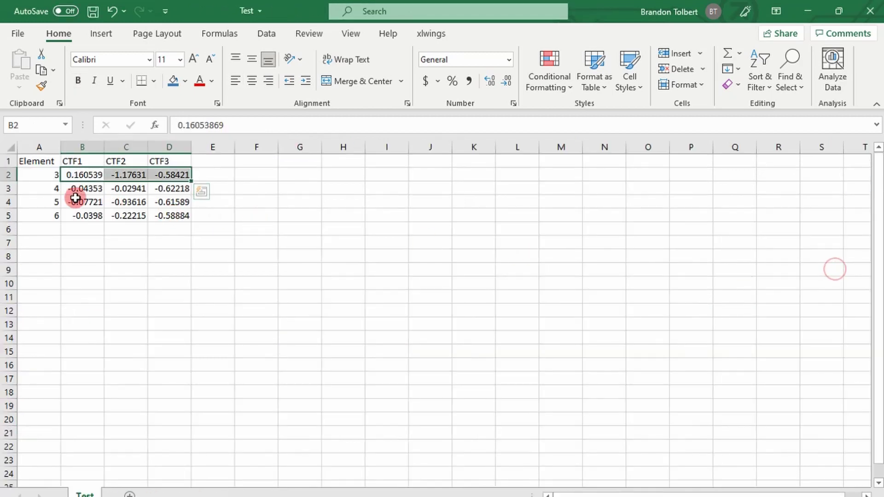
pyautogui.click(51, 175)
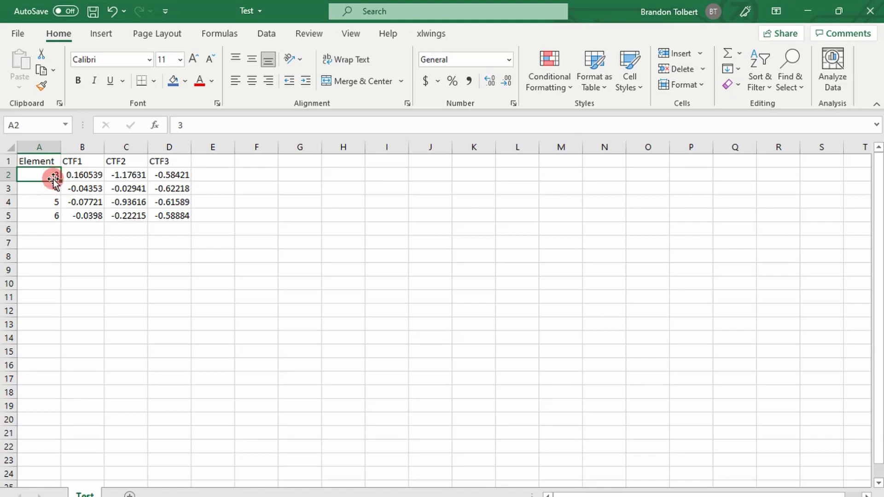
pyautogui.moveTo(54, 175); pyautogui.dragTo(178, 178)
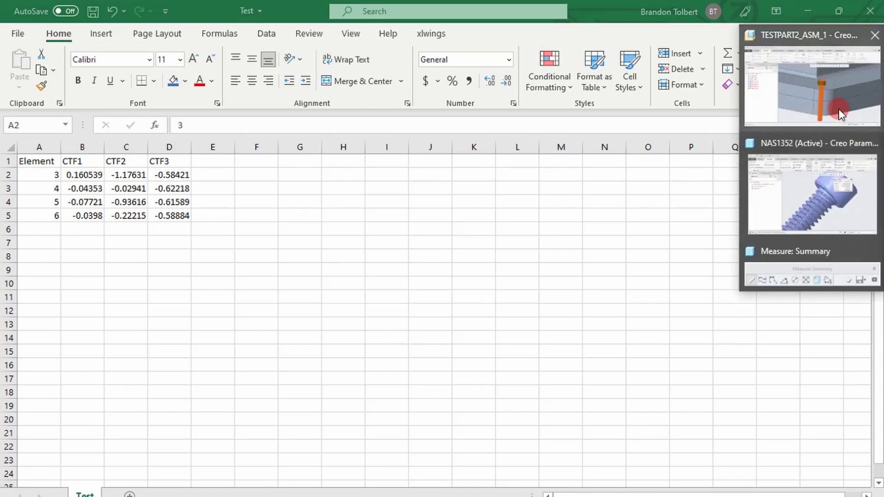
# Step: In the Creo assembly, start a new measurement and measure the fastener head diameter, about 0.14 in
pyautogui.click(838, 109)
pyautogui.scroll(-5, 490, 274)
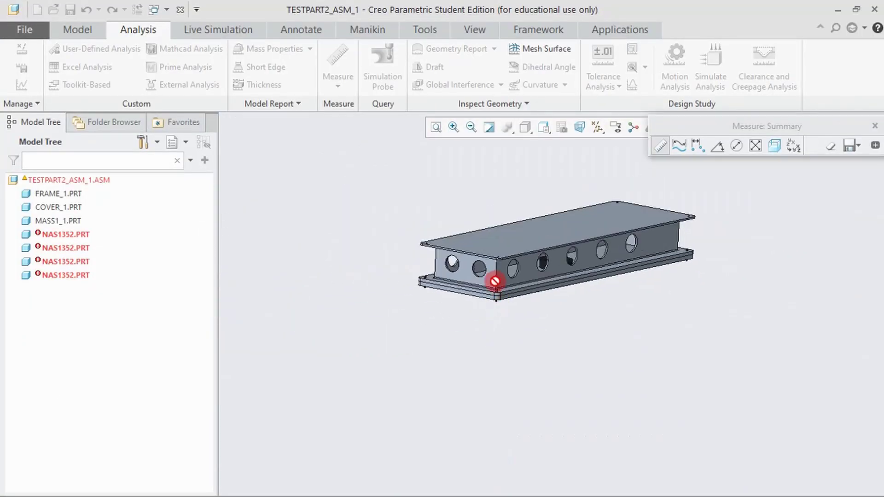
pyautogui.scroll(3, 493, 280)
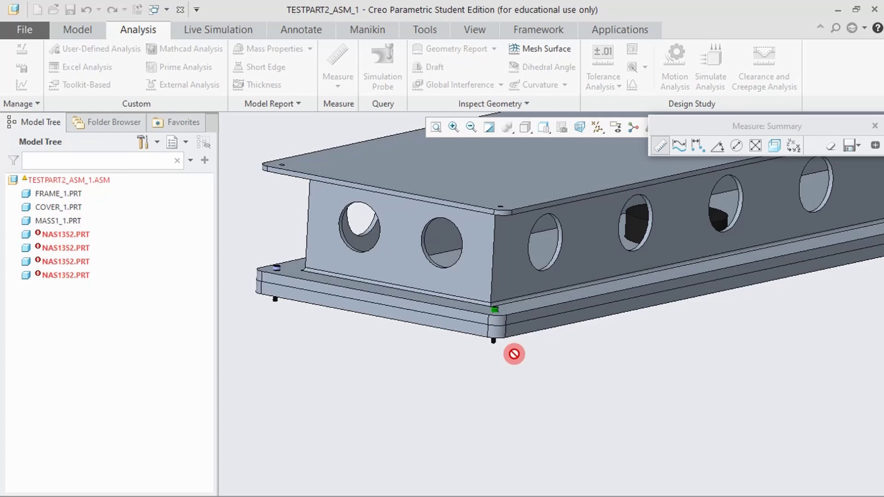
pyautogui.middleClick(513, 354)
pyautogui.scroll(5, 509, 321)
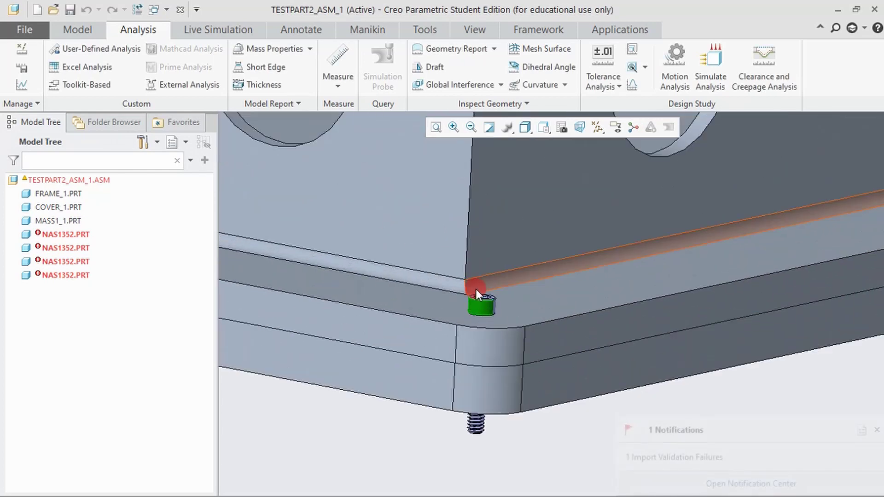
pyautogui.click(337, 59)
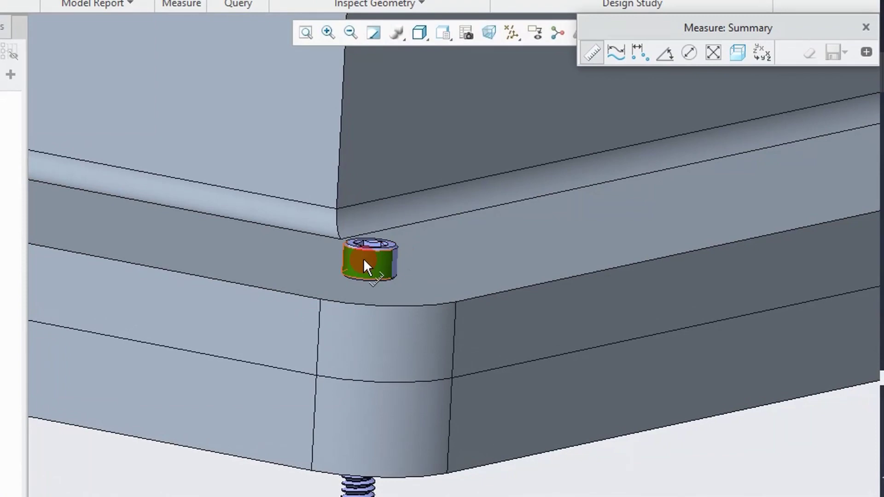
pyautogui.click(477, 303)
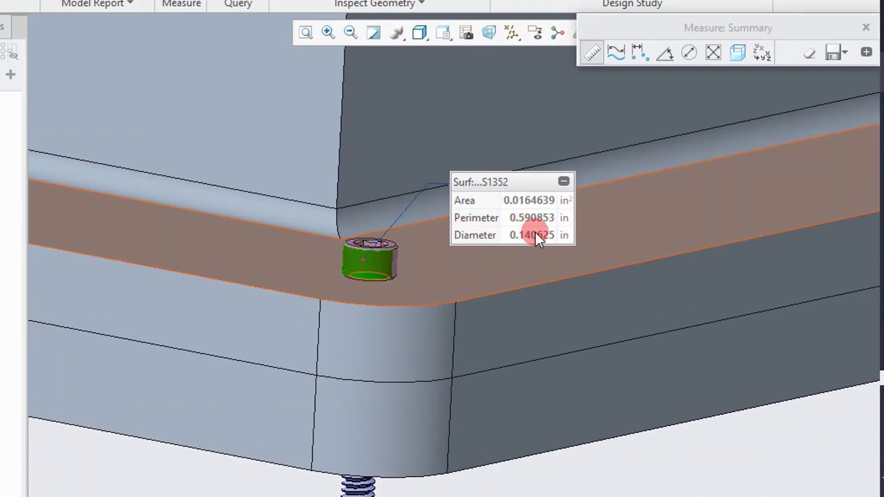
# Step: Measure the two plate thicknesses between their faces, 0.2 in and 0.25 in
pyautogui.scroll(-3, 458, 299)
pyautogui.click(350, 271)
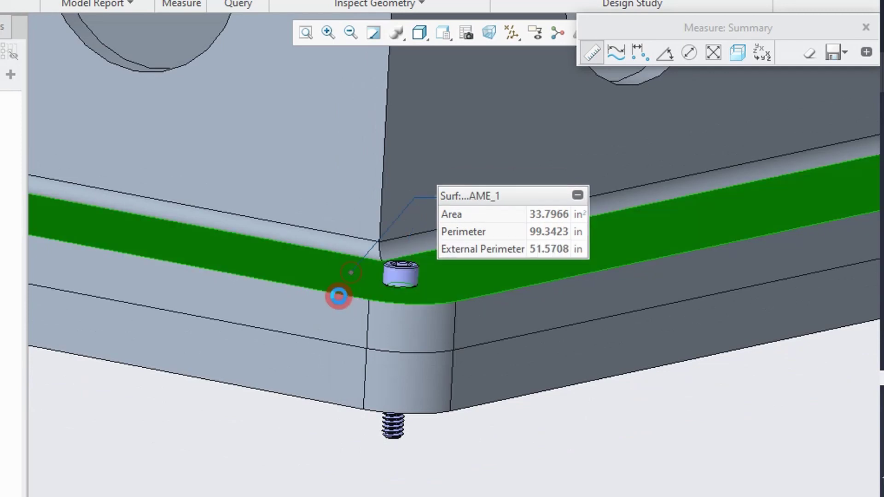
pyautogui.keyDown('ctrl'); pyautogui.click(329, 332); pyautogui.keyUp('ctrl')
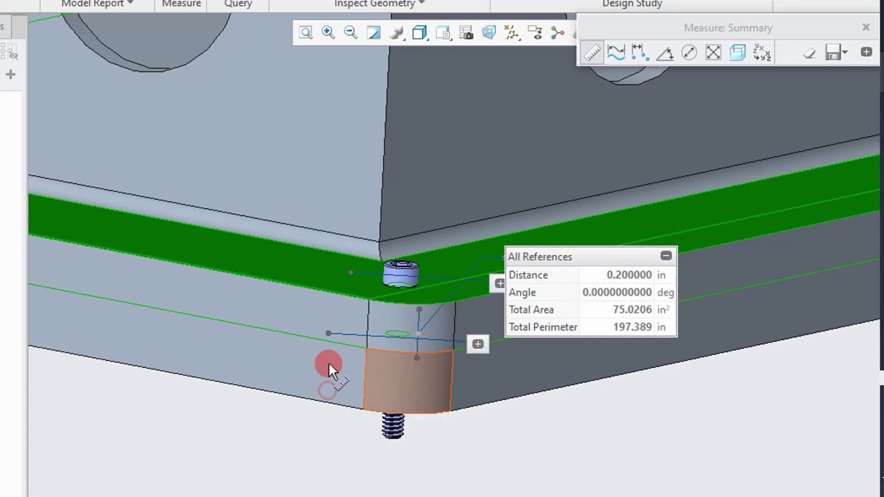
pyautogui.click(326, 388)
pyautogui.moveTo(380, 384); pyautogui.dragTo(335, 377)
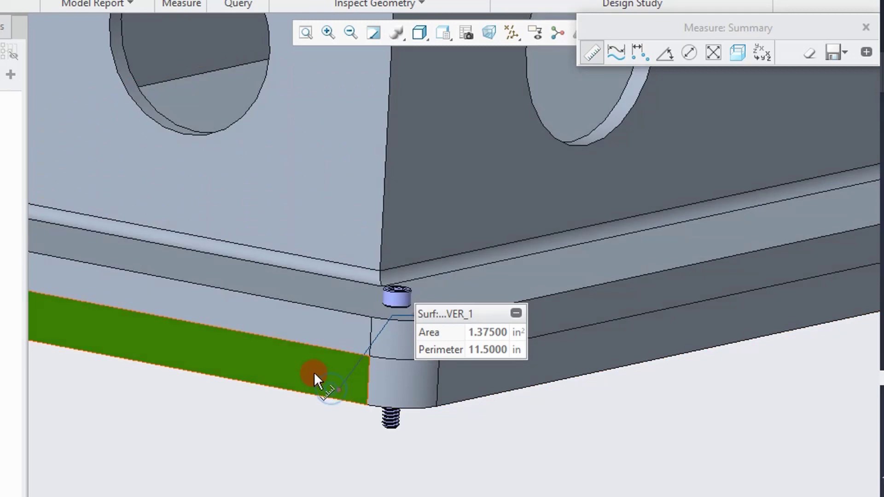
pyautogui.click(312, 373)
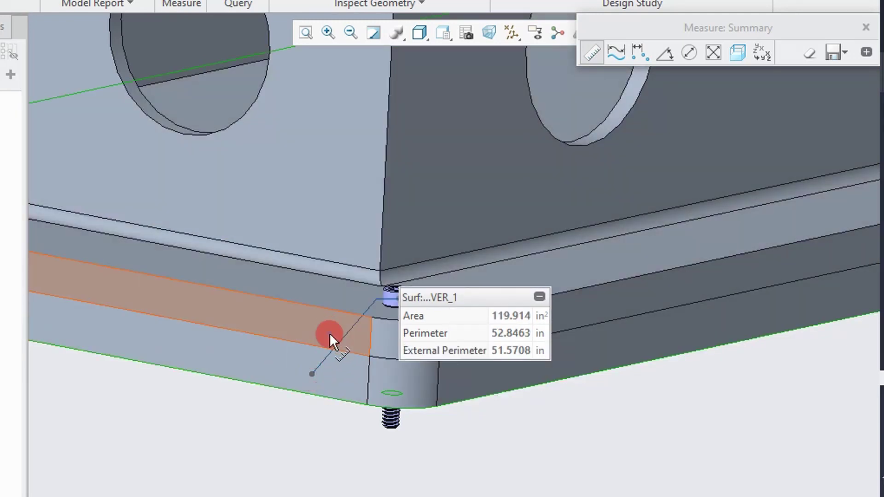
pyautogui.keyDown('ctrl'); pyautogui.click(329, 334); pyautogui.keyUp('ctrl')
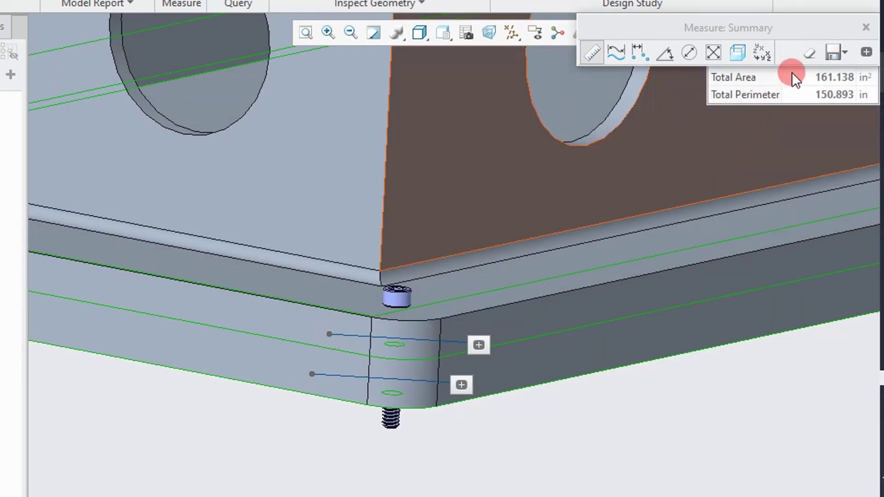
# Step: Reposition the measurement summary and results panel next to the fastener
pyautogui.moveTo(728, 38); pyautogui.dragTo(509, 28)
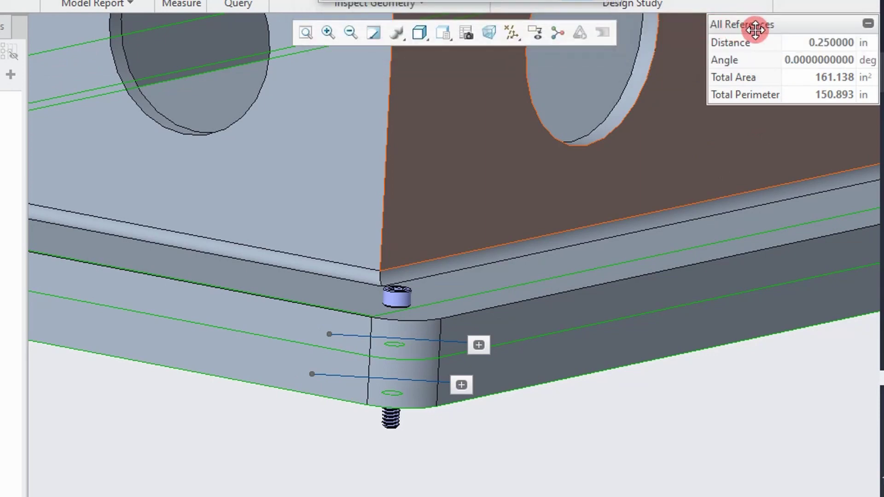
pyautogui.moveTo(750, 29); pyautogui.dragTo(467, 281)
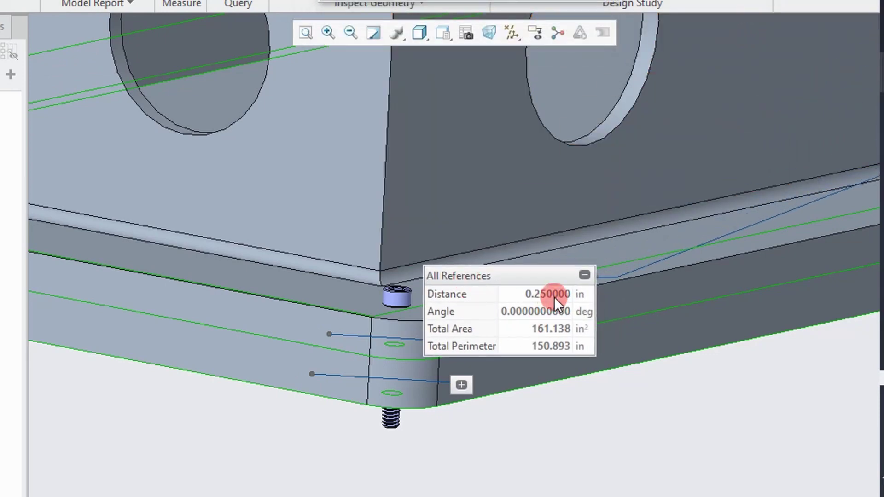
pyautogui.click(619, 410)
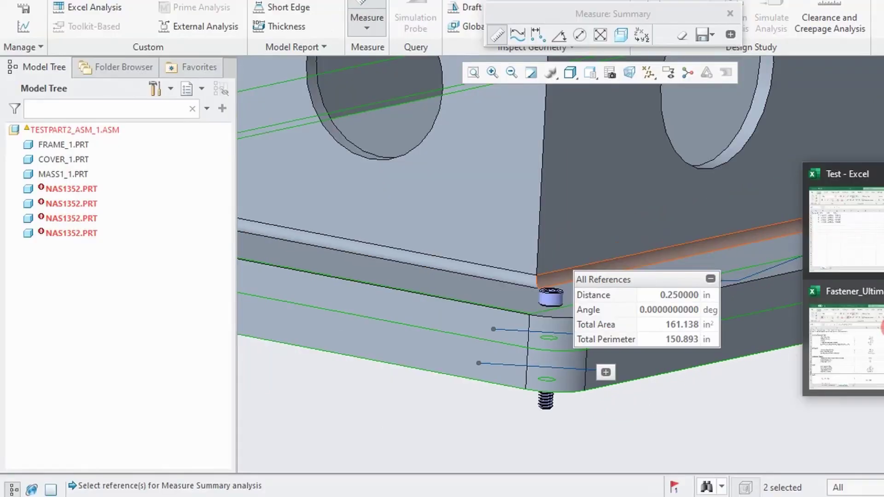
# Step: Highlight the 0.2 thickness and three allowables, then the 0.086 in nominal diameter on Fastener_Allowables
pyautogui.click(877, 381)
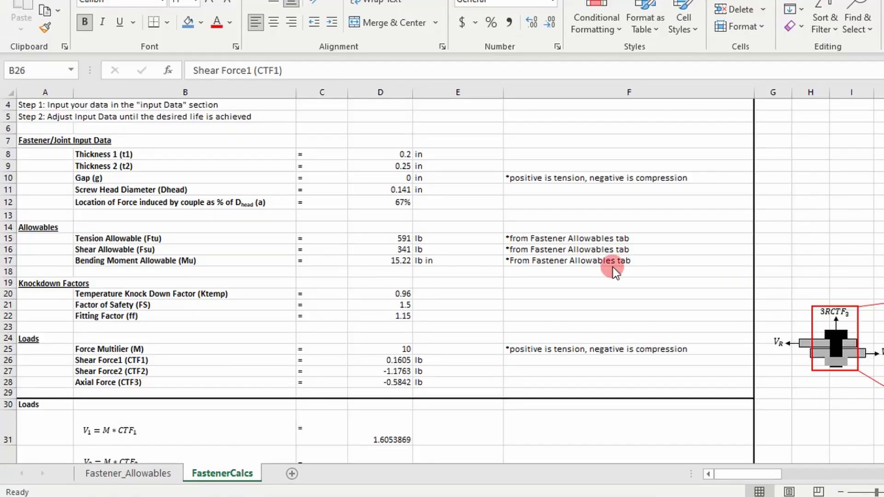
pyautogui.click(395, 155)
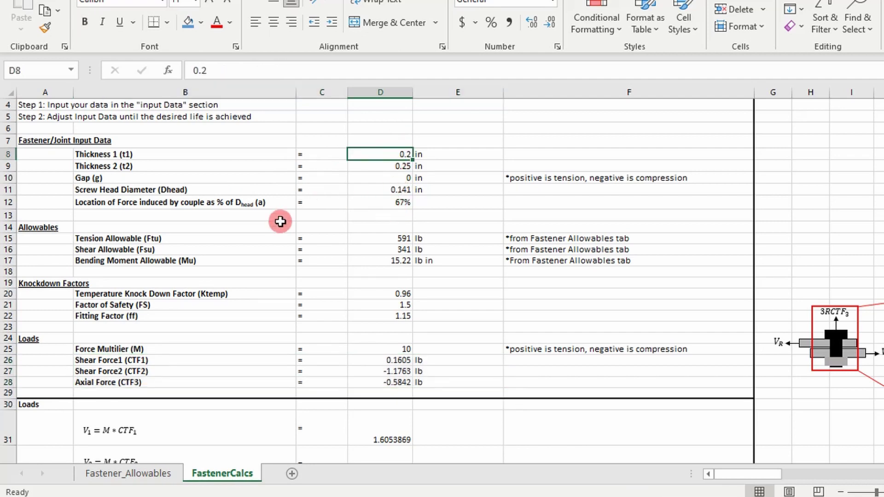
pyautogui.moveTo(134, 240); pyautogui.dragTo(411, 260)
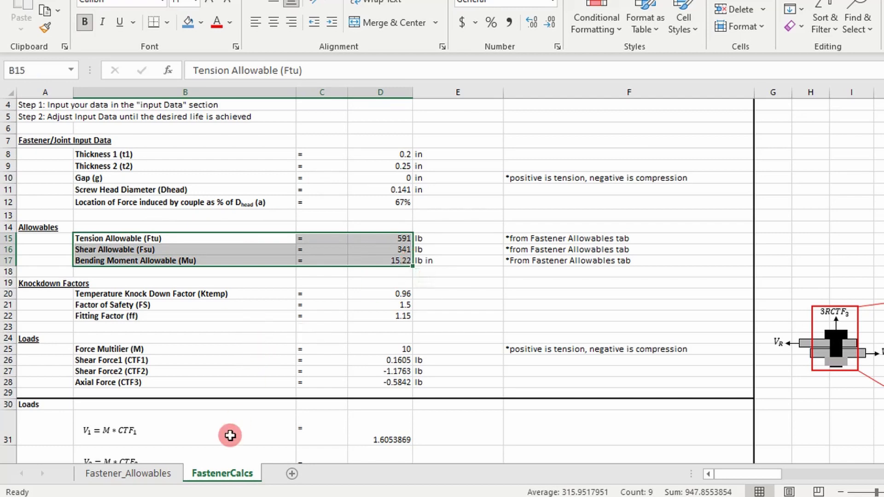
pyautogui.click(139, 474)
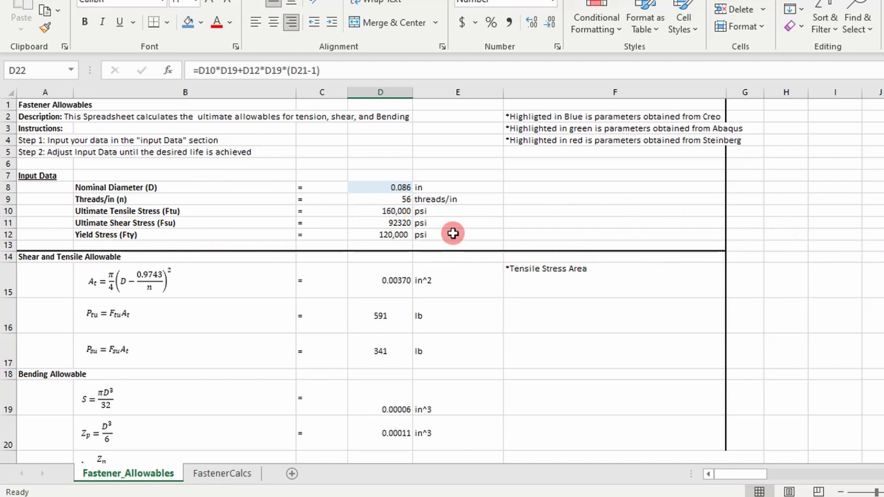
pyautogui.moveTo(147, 188); pyautogui.dragTo(406, 188)
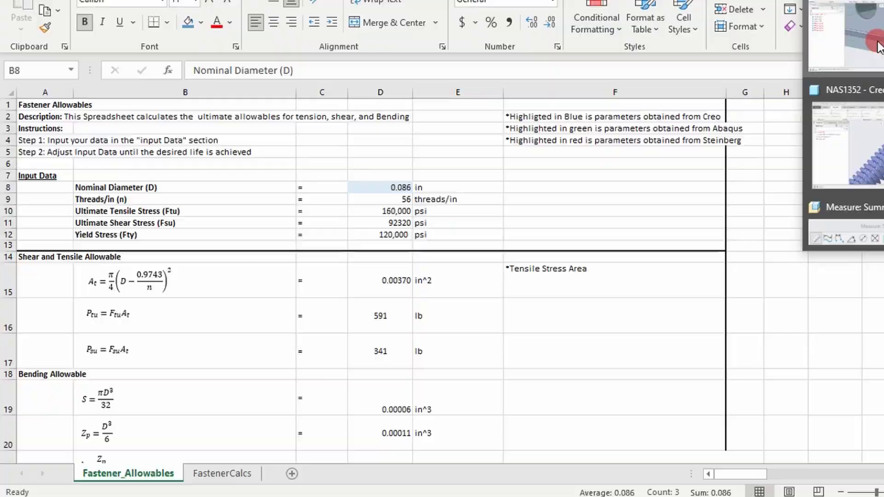
# Step: Open a NAS1352 bolt part in Creo and measure its thread edge, 0.0860 in diameter
pyautogui.hotkey('alt', 'Tab')
pyautogui.press('Escape')
pyautogui.click(546, 297)
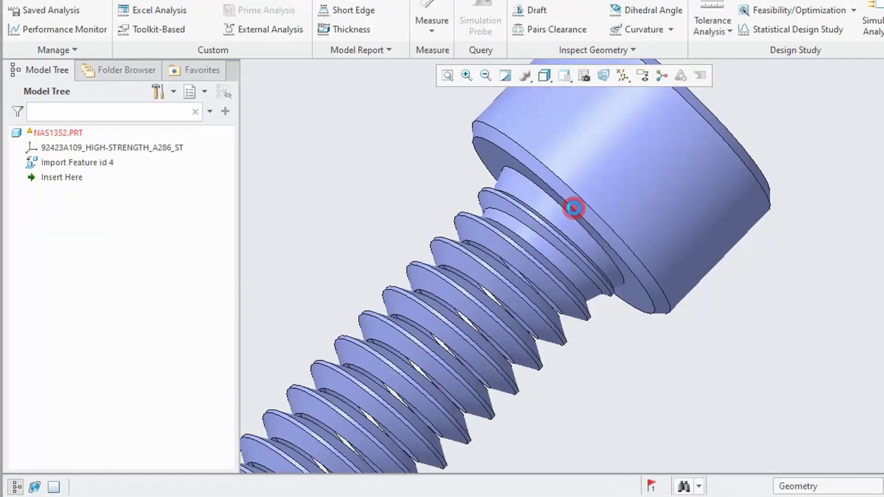
pyautogui.moveTo(574, 205)
pyautogui.mouseDown()
pyautogui.moveTo(504, 207)
pyautogui.moveTo(487, 231)
pyautogui.moveTo(487, 201)
pyautogui.mouseUp()
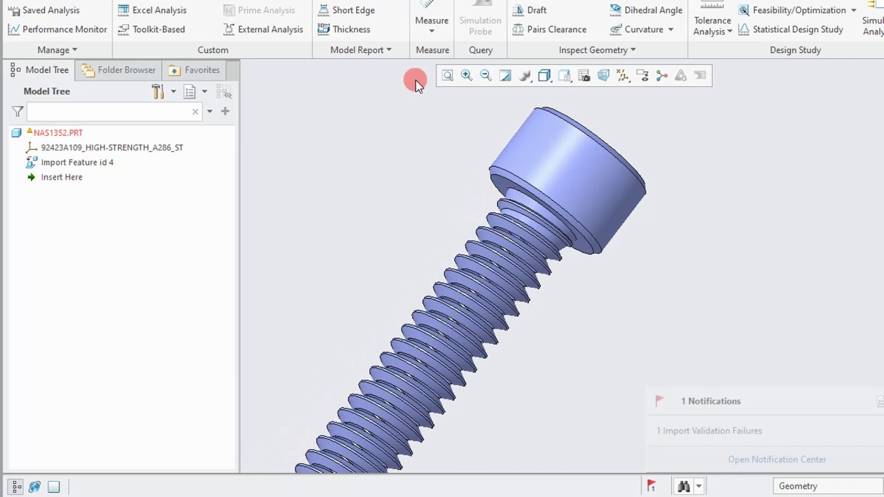
pyautogui.click(425, 18)
pyautogui.scroll(-4, 543, 203)
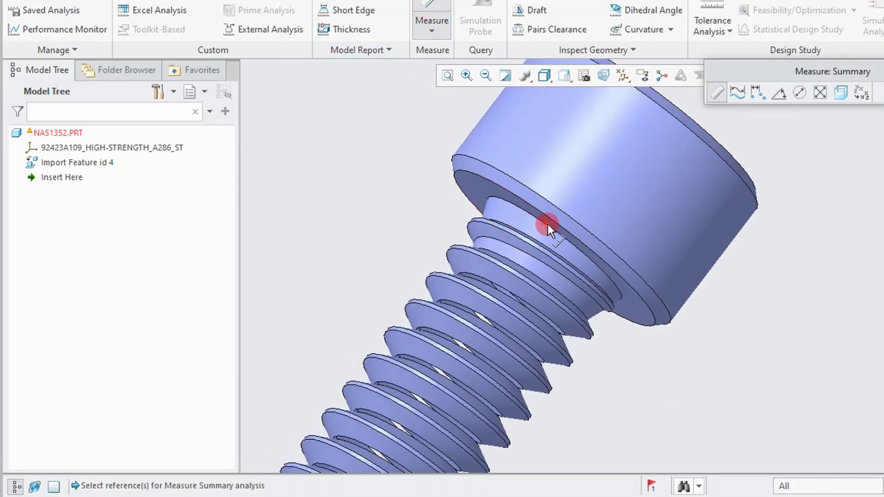
pyautogui.scroll(-2, 545, 222)
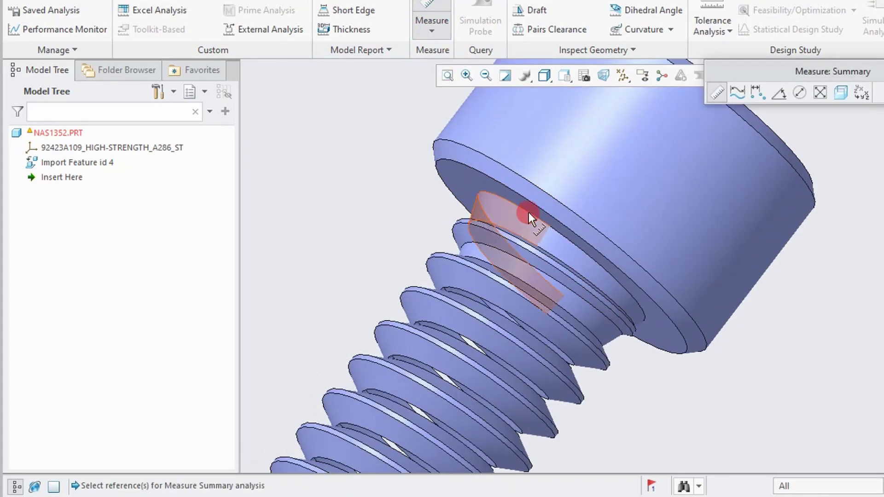
pyautogui.click(528, 210)
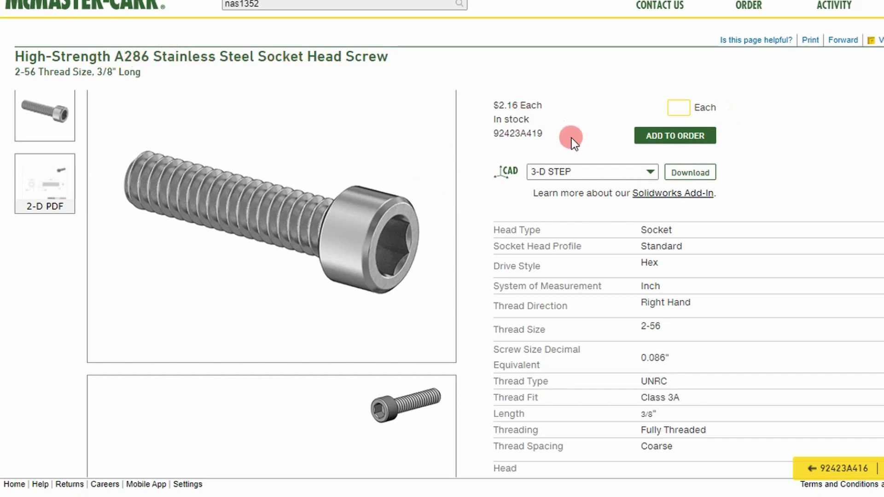
# Step: Find the screw's 2-56 thread size and its 160,000 psi tensile and 120,000 psi yield strengths
pyautogui.scroll(-3, 678, 255)
pyautogui.scroll(1, 678, 256)
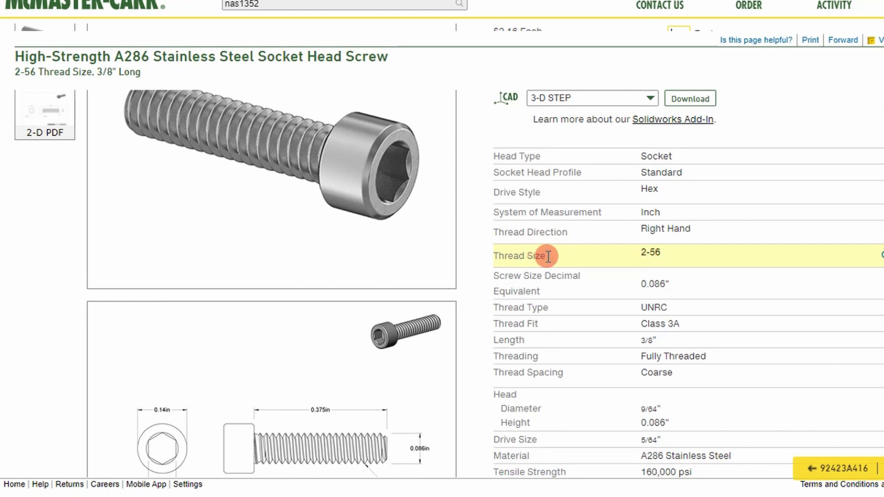
pyautogui.moveTo(661, 253); pyautogui.dragTo(656, 252)
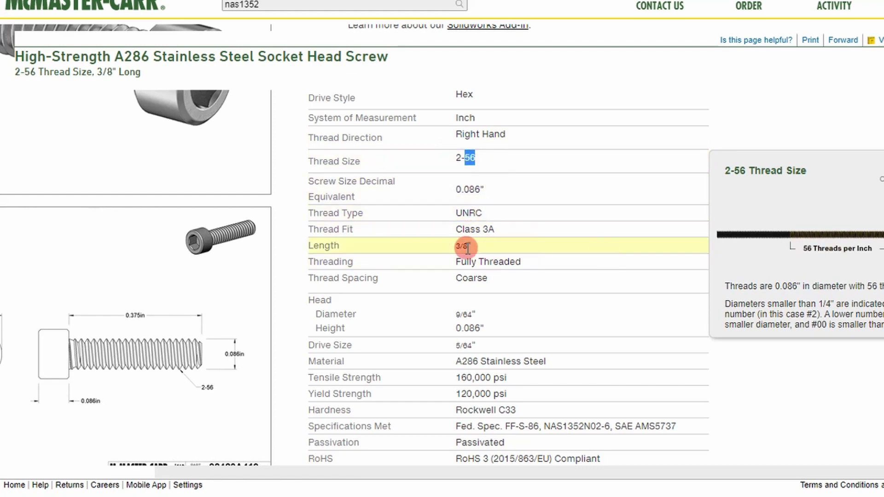
pyautogui.scroll(-2, 507, 249)
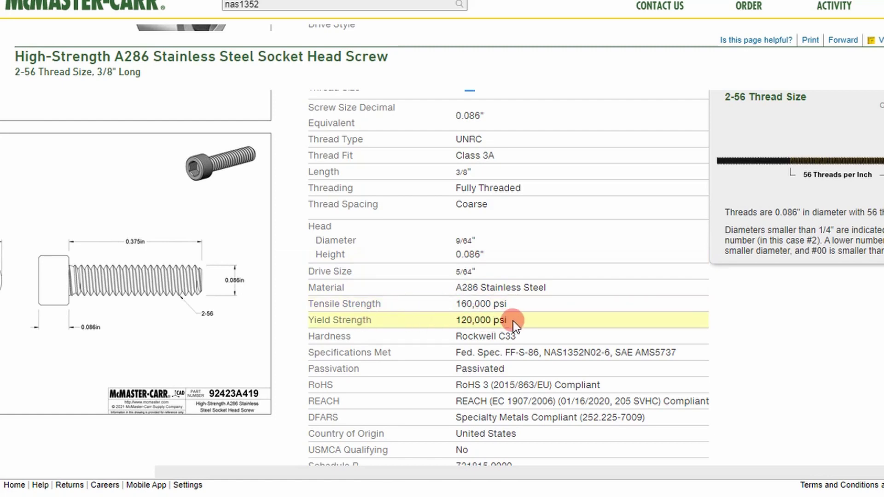
pyautogui.scroll(-2, 515, 324)
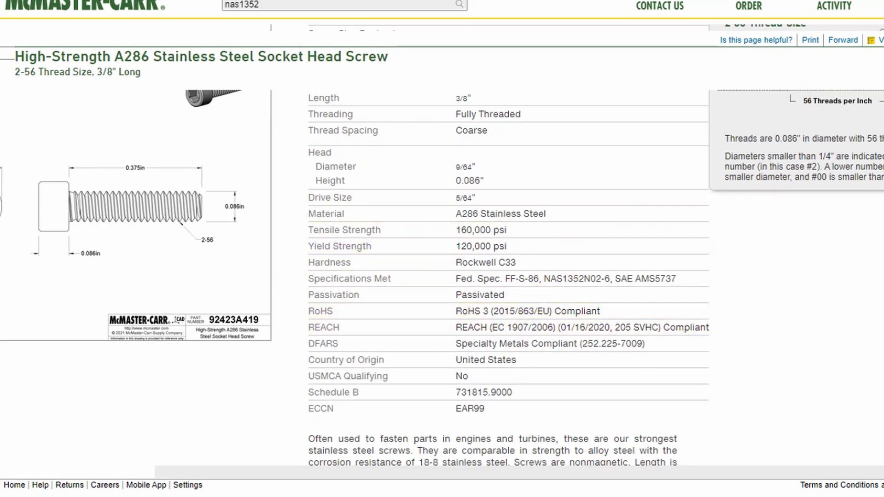
pyautogui.moveTo(882, 133)
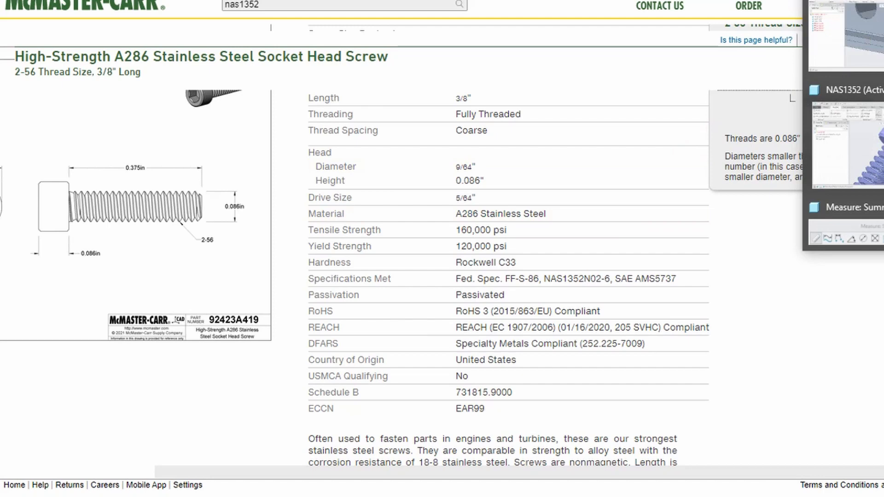
pyautogui.moveTo(881, 76)
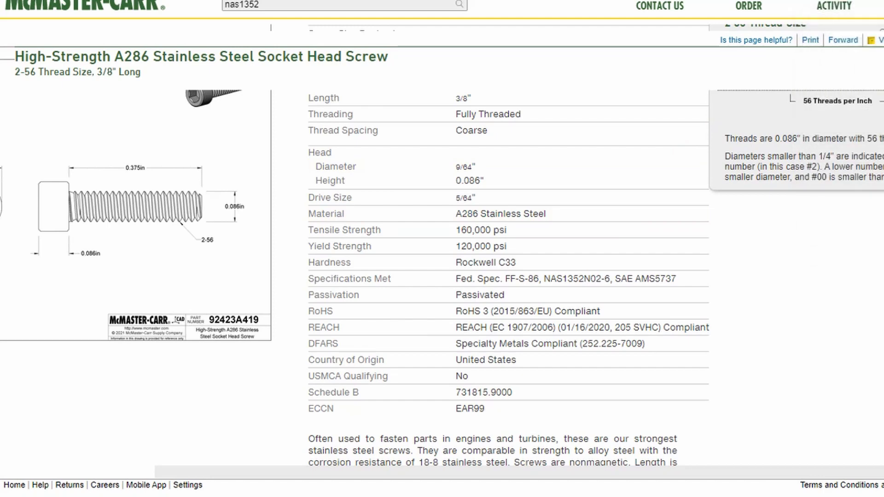
# Step: Return to Fastener_Allowables and scroll down to the 15.219 lb·in bending allowable
pyautogui.moveTo(881, 276)
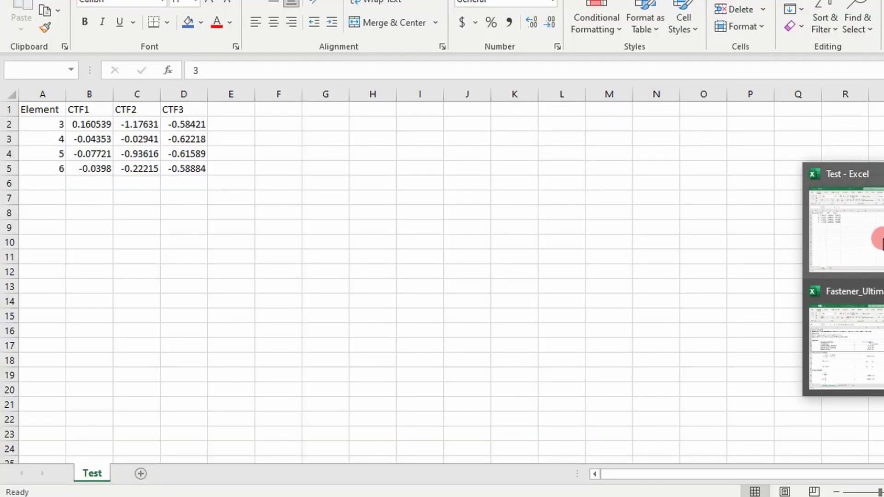
pyautogui.click(873, 335)
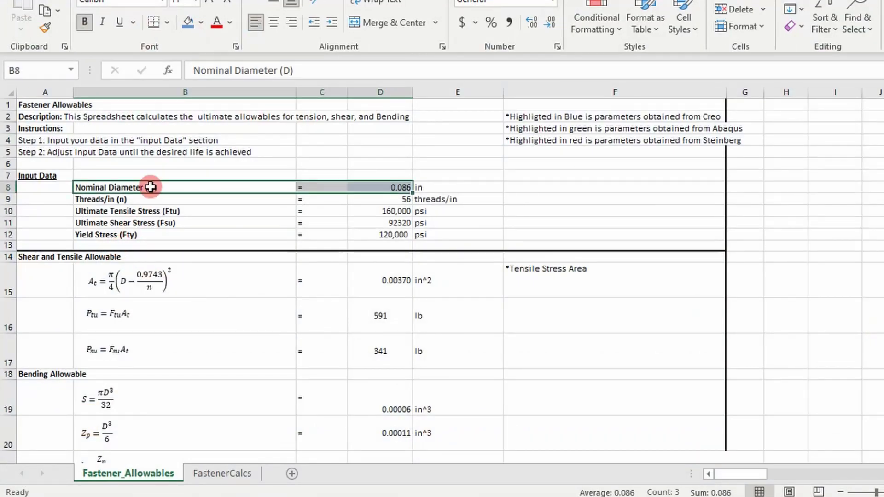
pyautogui.scroll(-1, 340, 265)
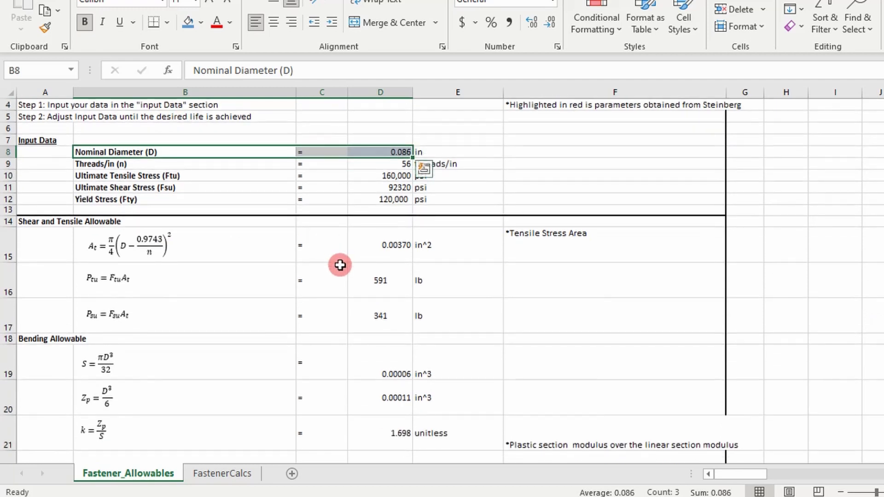
pyautogui.scroll(-1, 339, 265)
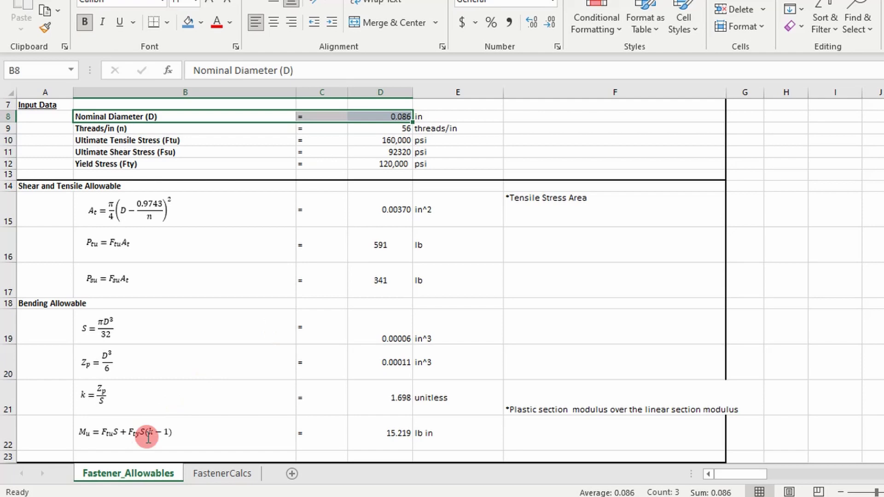
pyautogui.scroll(-1, 351, 432)
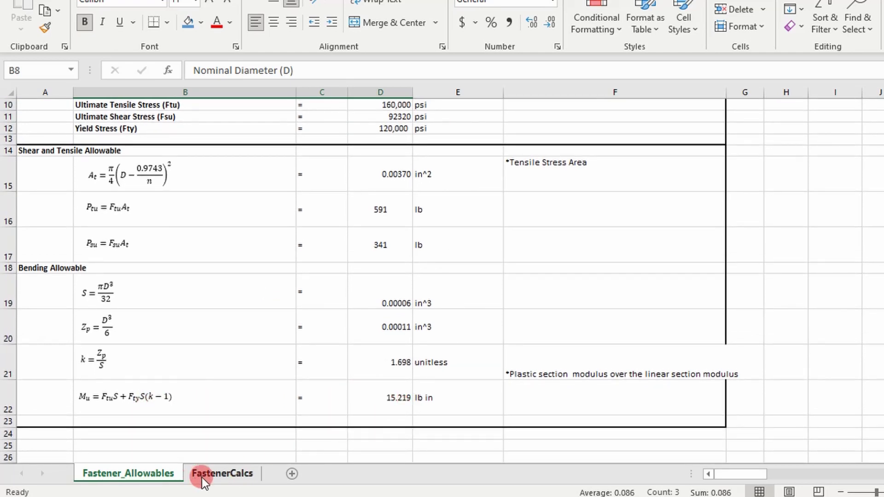
# Step: On FastenerCalcs, select the 591 allowable, knockdown factors 0.96/1.5/1.15, force multiplier 10 and CTF load rows
pyautogui.click(217, 473)
pyautogui.click(369, 239)
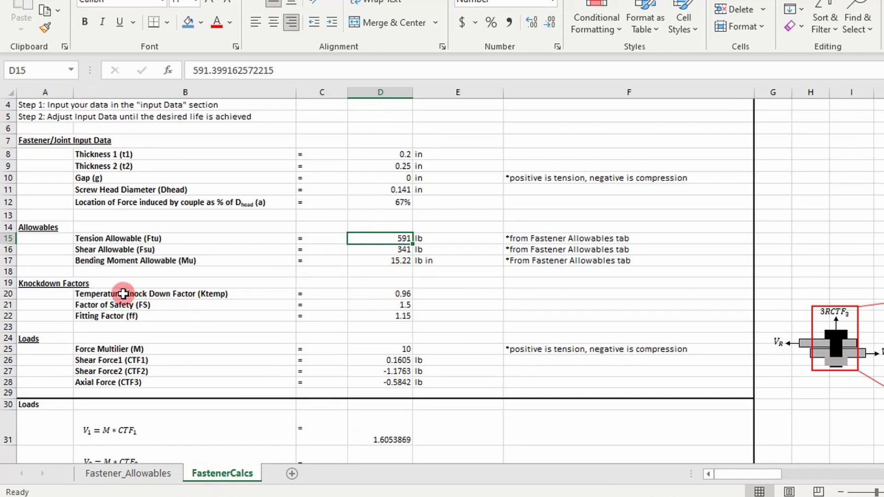
pyautogui.moveTo(123, 293); pyautogui.dragTo(375, 313)
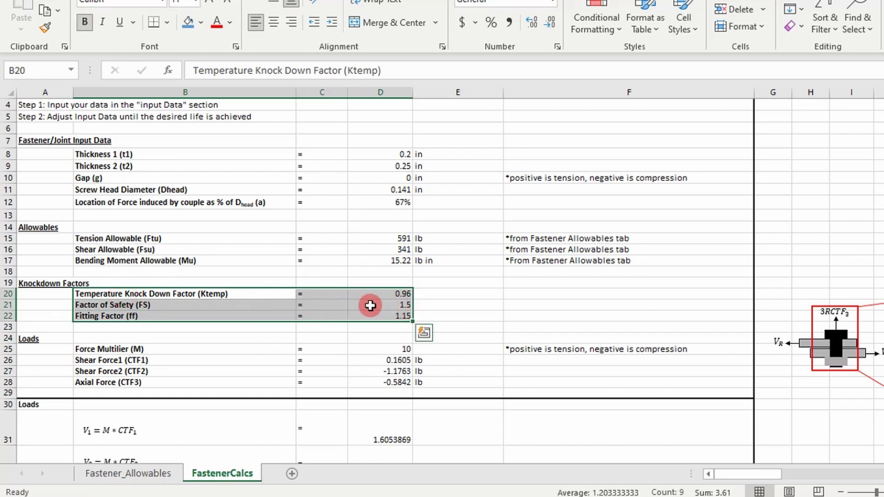
pyautogui.scroll(-1, 267, 334)
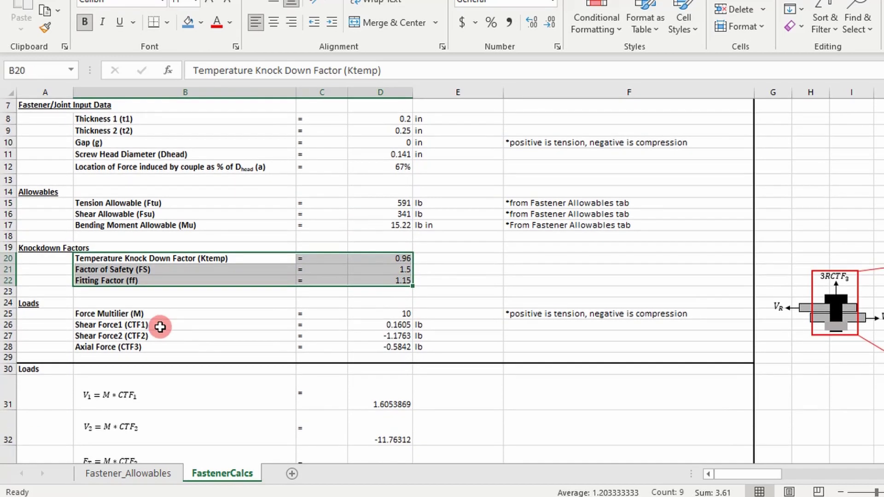
pyautogui.click(408, 315)
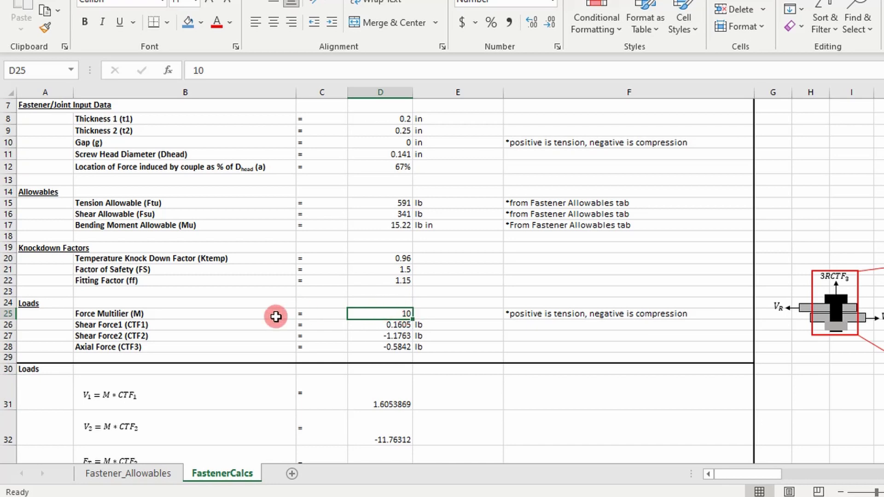
pyautogui.click(102, 325)
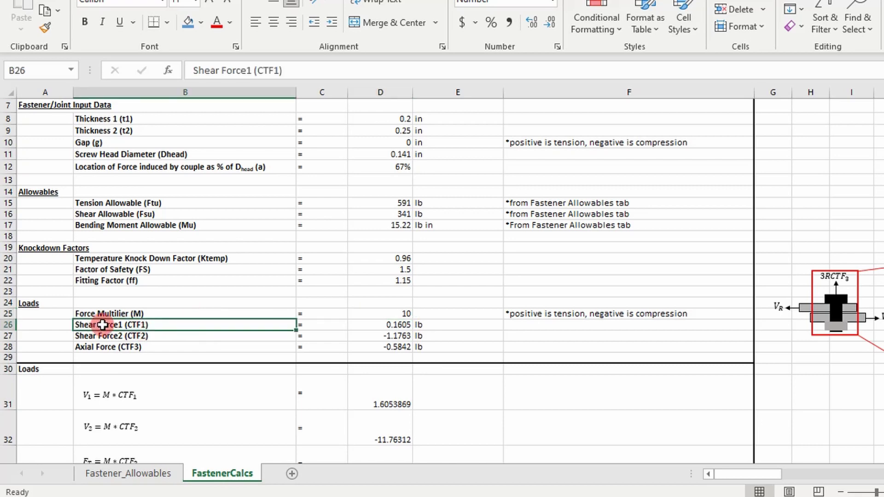
pyautogui.moveTo(102, 325); pyautogui.dragTo(391, 348)
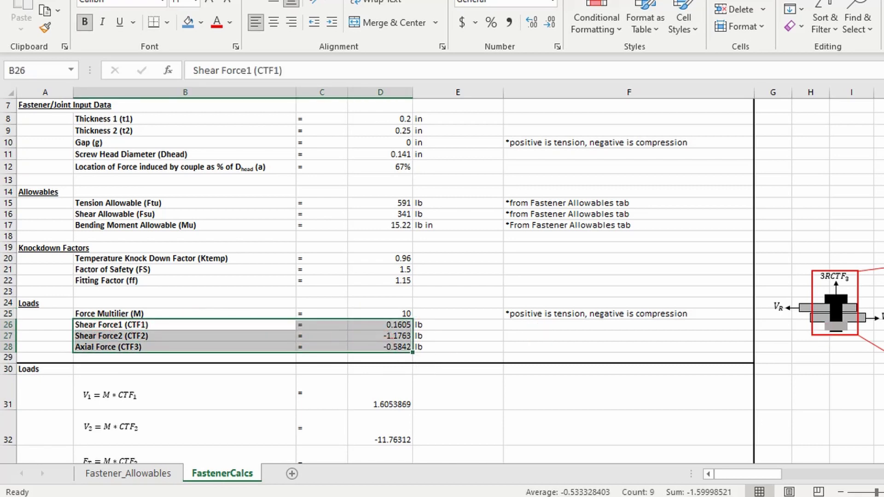
# Step: Take element 3's loads from Test into FastenerCalcs: 0.1605, -1.1763, -0.5842
pyautogui.click(847, 193)
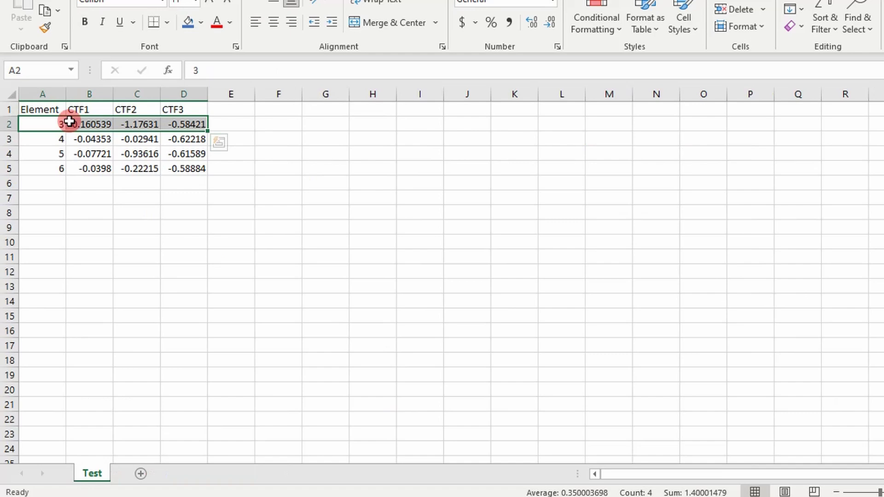
pyautogui.moveTo(54, 125); pyautogui.dragTo(203, 126)
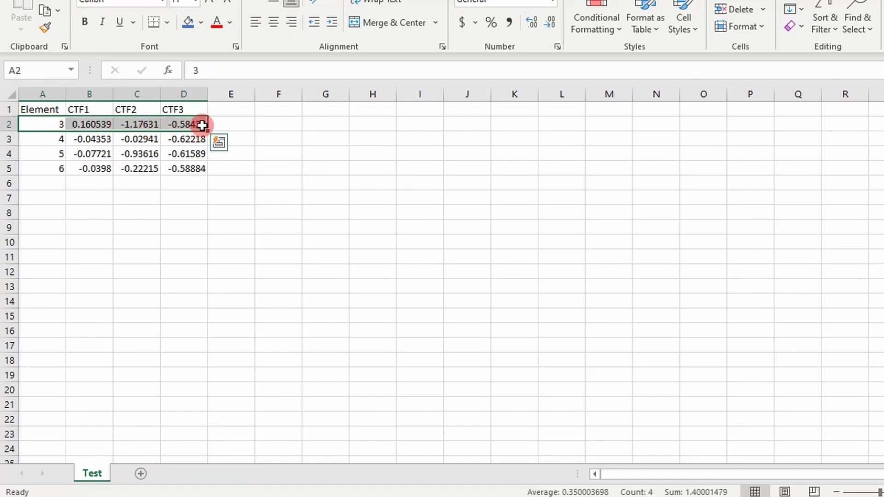
pyautogui.moveTo(90, 124); pyautogui.dragTo(190, 124)
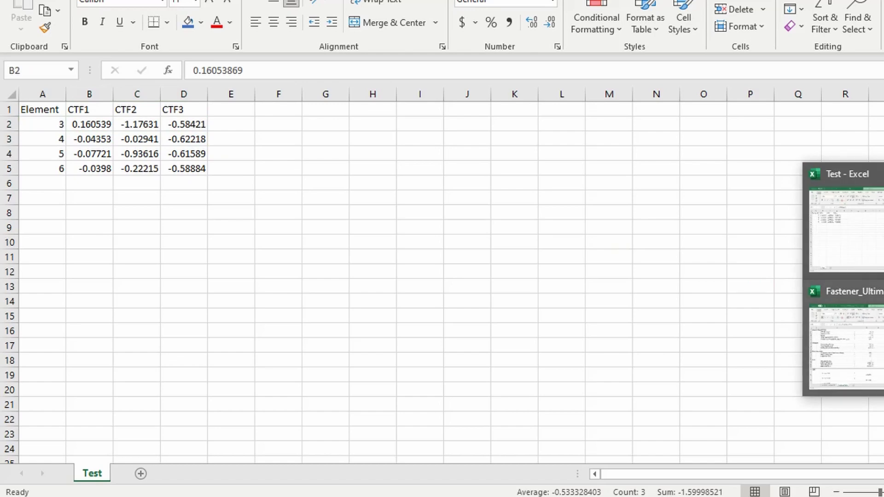
pyautogui.click(844, 335)
pyautogui.scroll(-3, 308, 318)
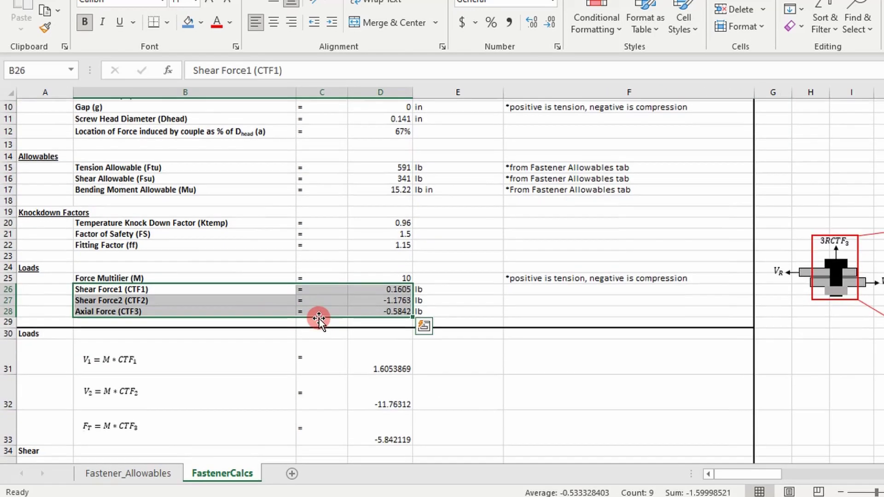
pyautogui.scroll(-1, 337, 309)
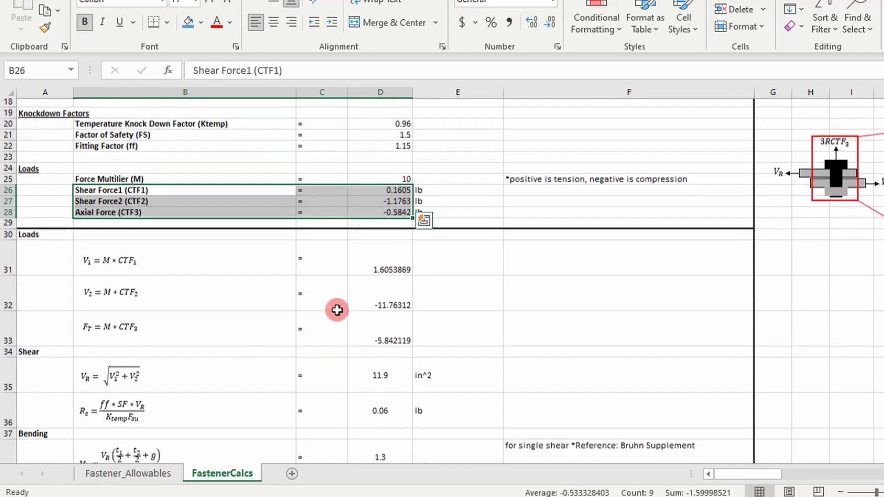
pyautogui.scroll(-2, 337, 310)
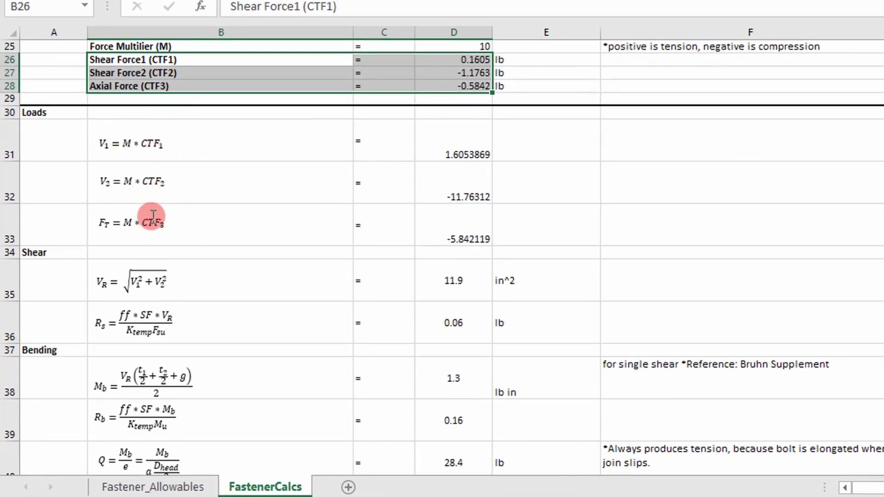
pyautogui.scroll(-3, 154, 230)
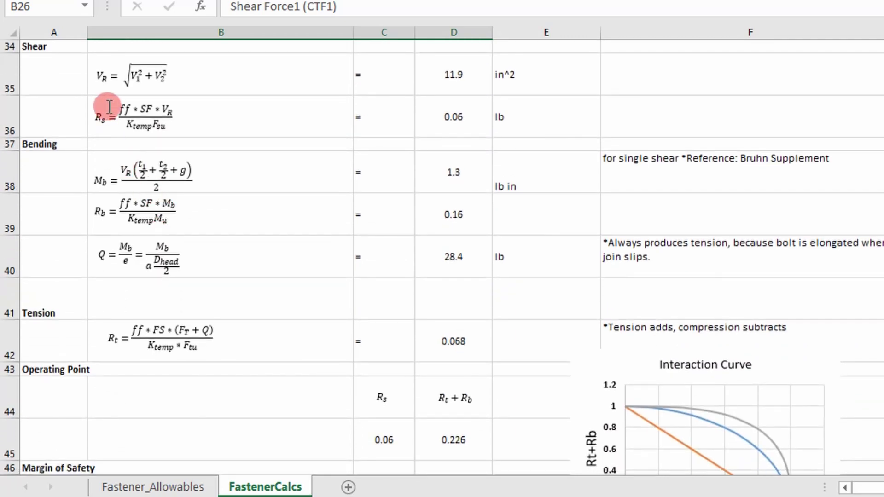
pyautogui.scroll(1, 110, 138)
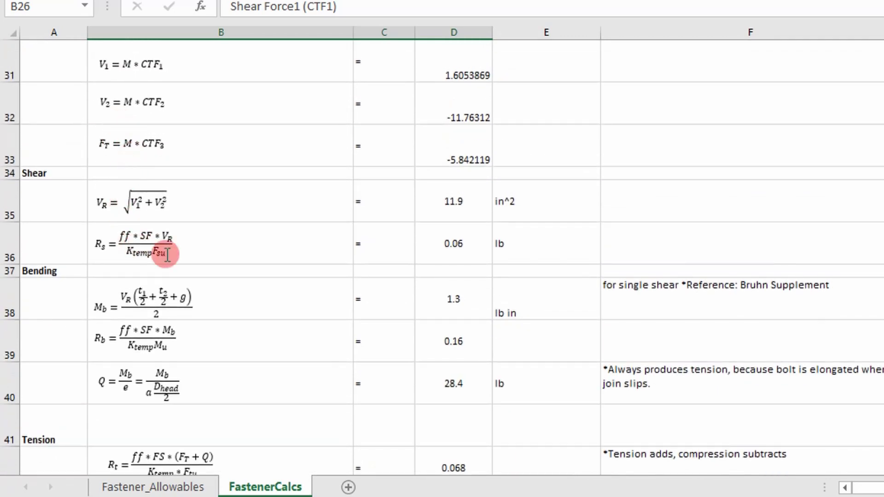
pyautogui.scroll(-1, 160, 248)
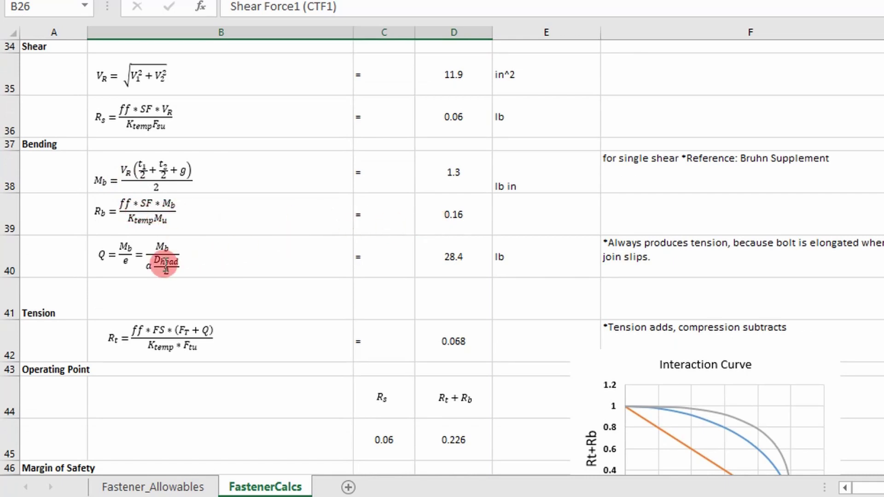
pyautogui.scroll(-1, 166, 258)
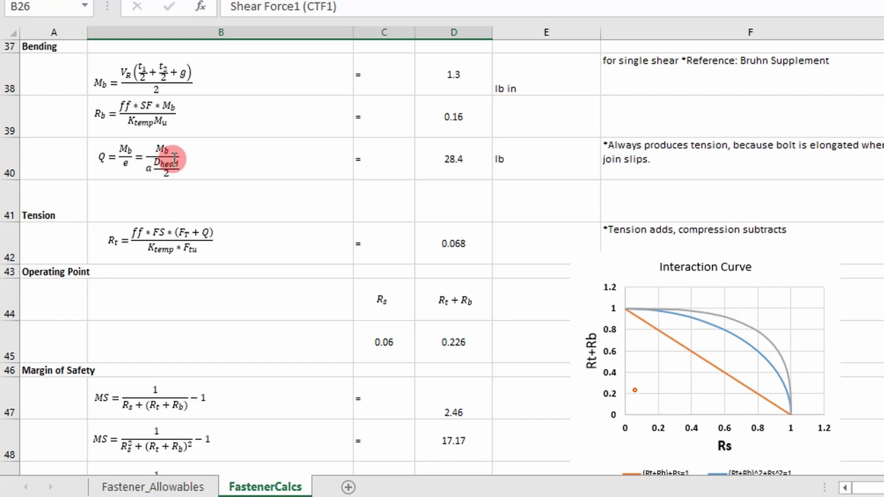
pyautogui.scroll(-1, 232, 194)
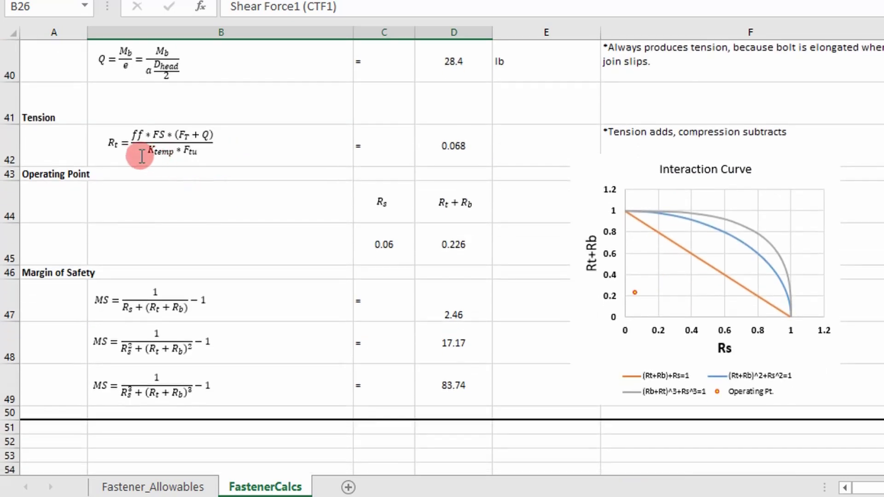
pyautogui.click(378, 245)
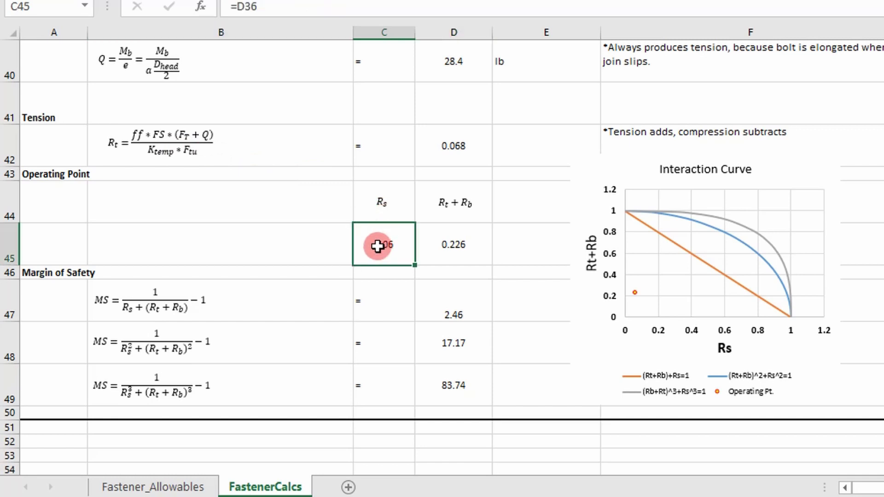
pyautogui.click(378, 205)
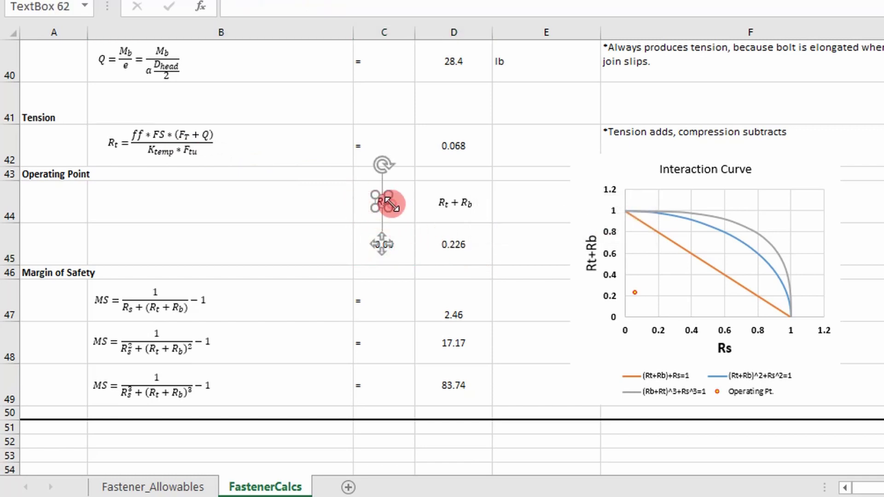
pyautogui.click(373, 228)
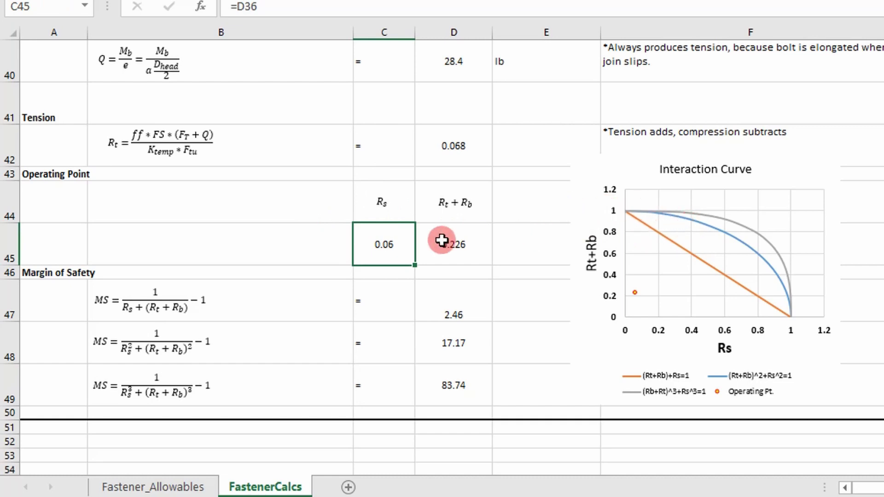
pyautogui.moveTo(438, 305); pyautogui.dragTo(452, 384)
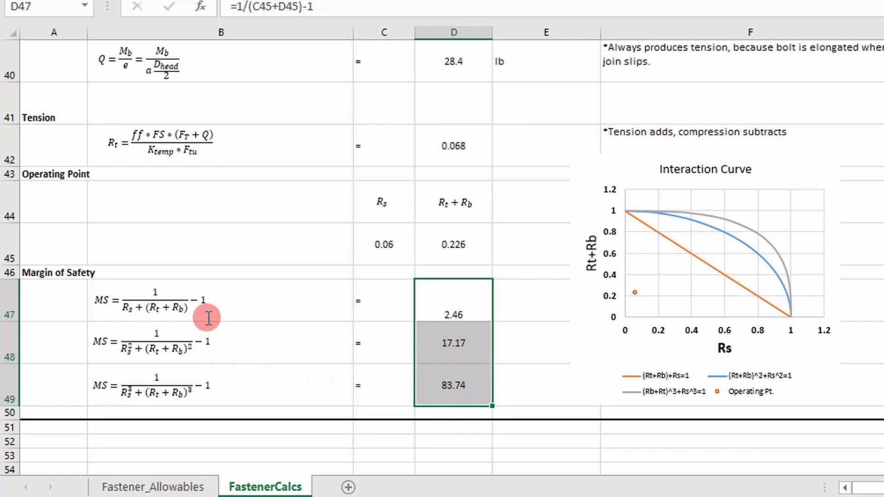
pyautogui.click(621, 304)
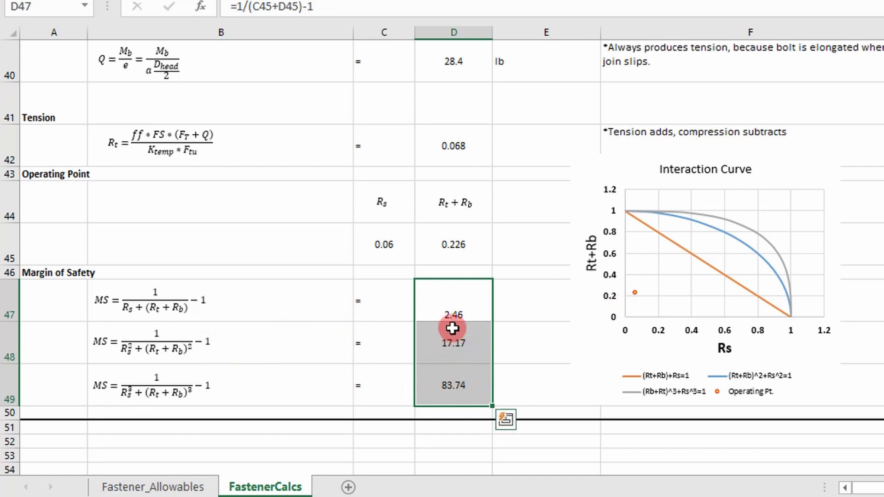
pyautogui.click(467, 304)
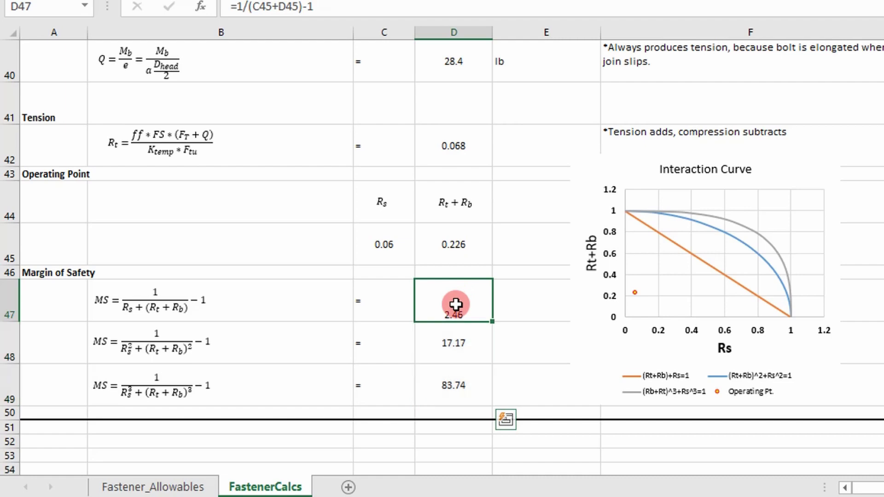
pyautogui.click(469, 341)
pyautogui.moveTo(456, 383); pyautogui.dragTo(451, 316)
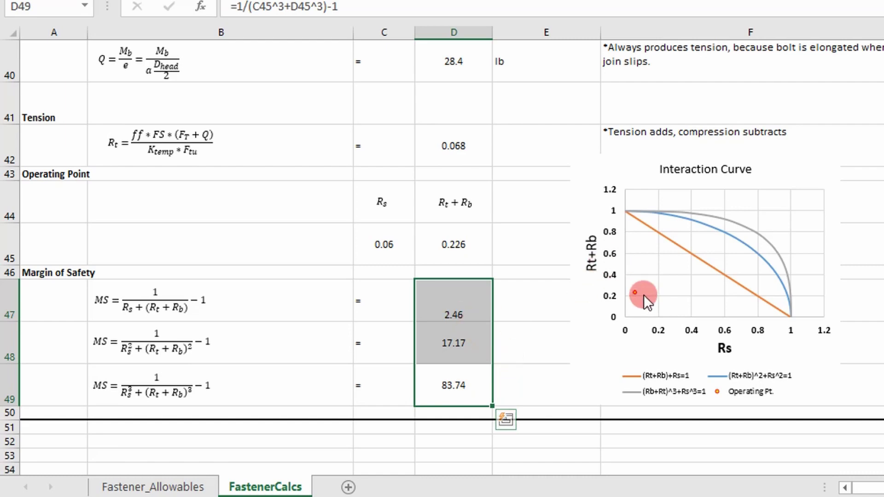
pyautogui.moveTo(453, 301); pyautogui.dragTo(483, 365)
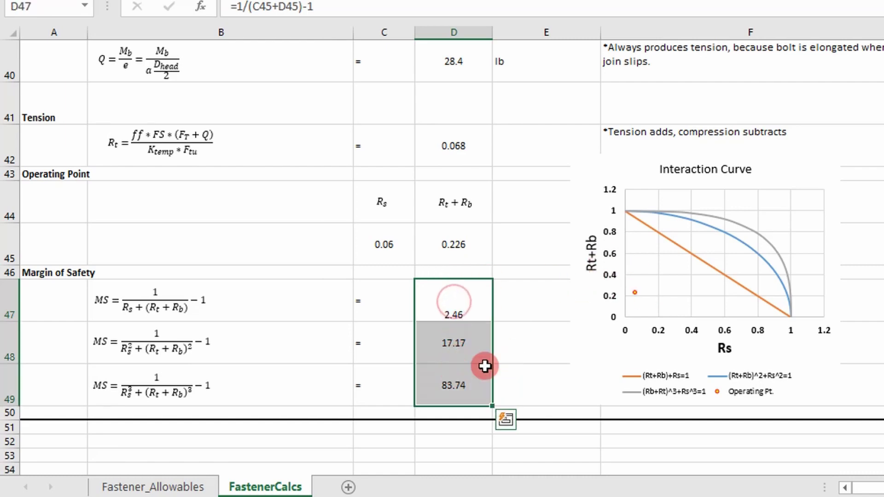
pyautogui.scroll(6, 483, 365)
pyautogui.scroll(7, 667, 313)
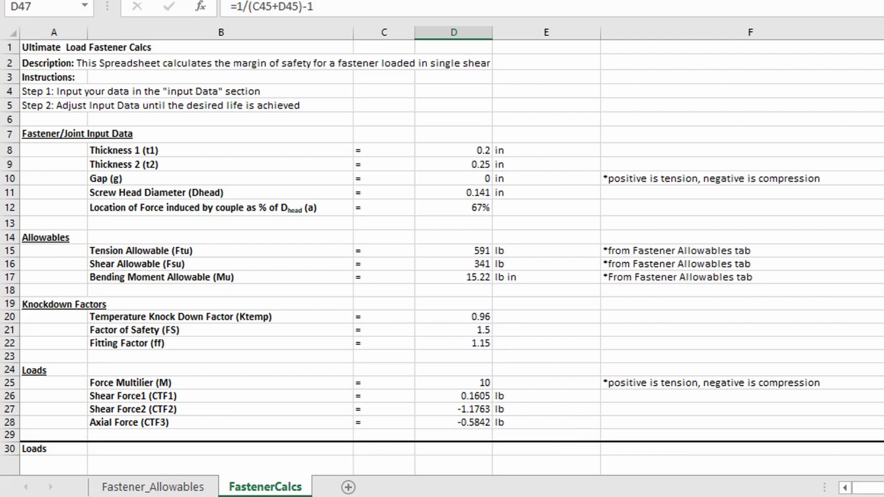
pyautogui.hscroll(6, 451, 251)
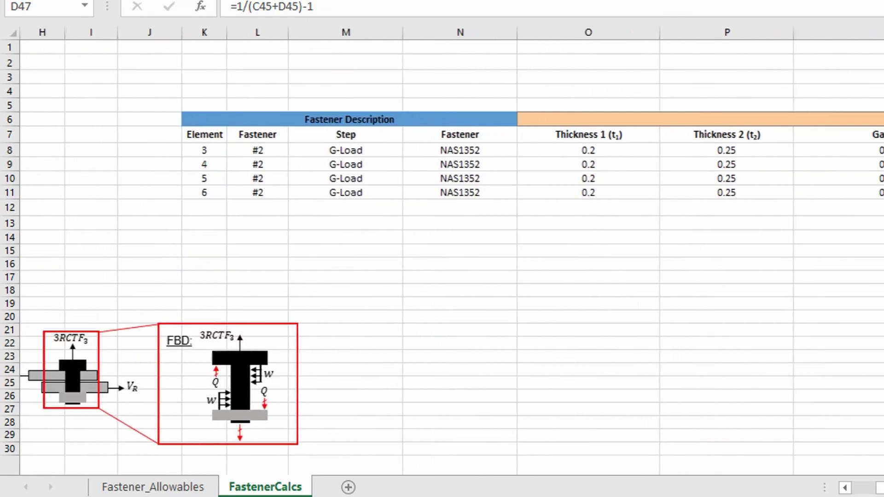
pyautogui.click(204, 156)
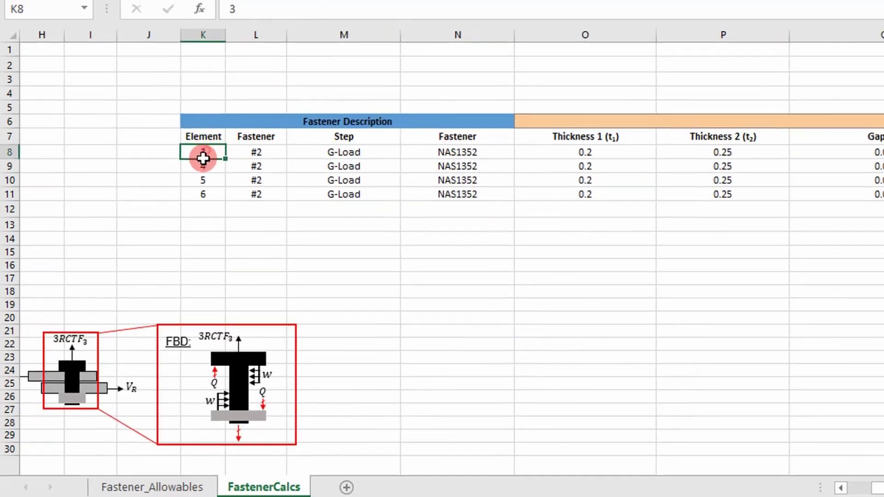
pyautogui.moveTo(203, 157); pyautogui.dragTo(202, 191)
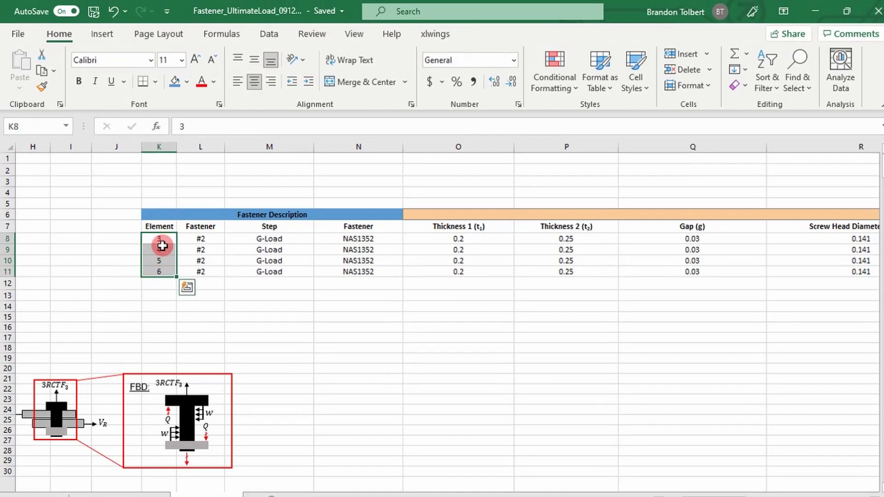
pyautogui.moveTo(160, 236); pyautogui.dragTo(159, 275)
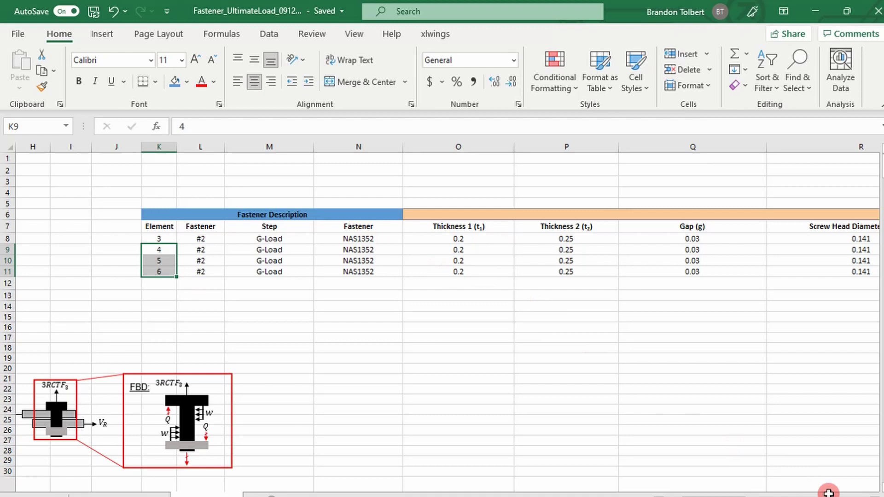
pyautogui.hscroll(7, 871, 494)
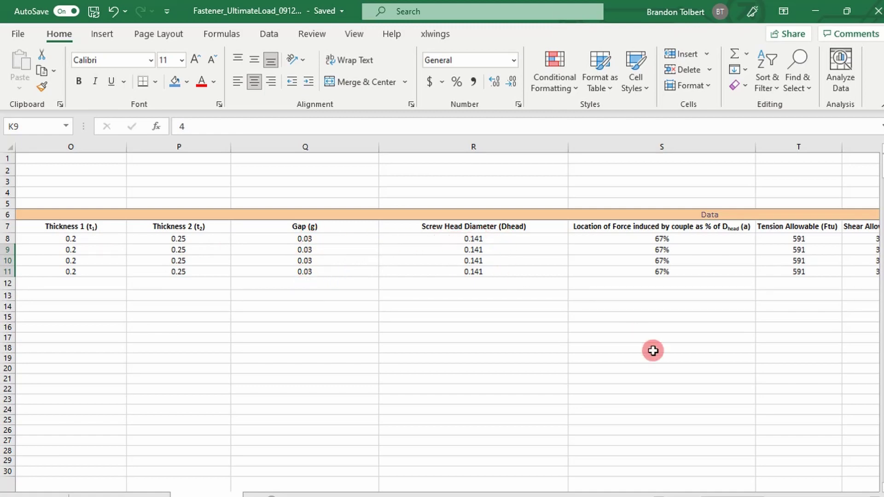
pyautogui.hscroll(5, 875, 494)
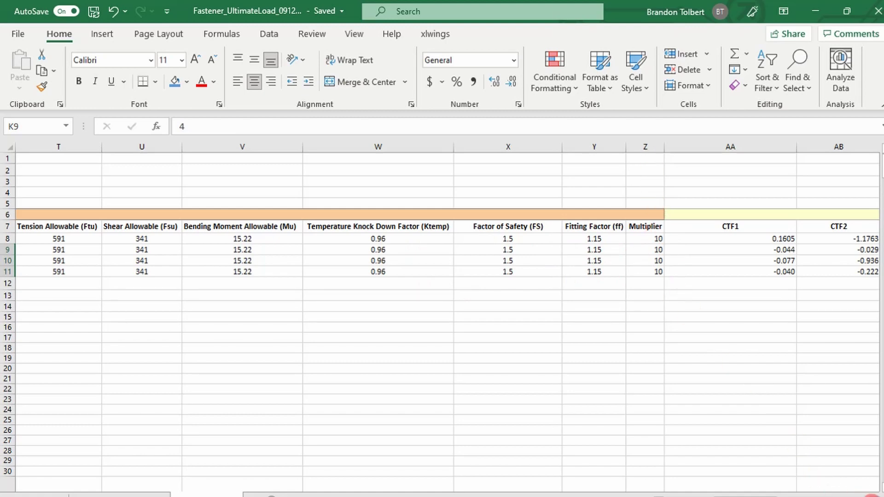
pyautogui.hscroll(5, 221, 221)
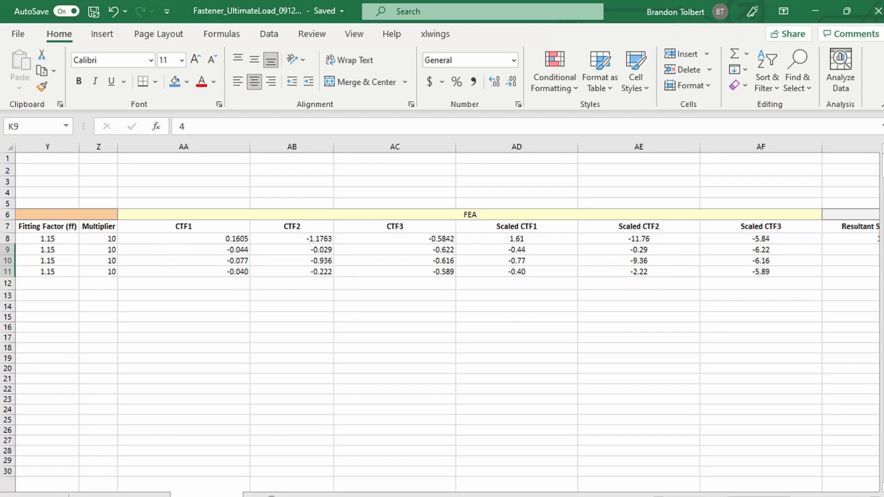
pyautogui.hscroll(6, 442, 318)
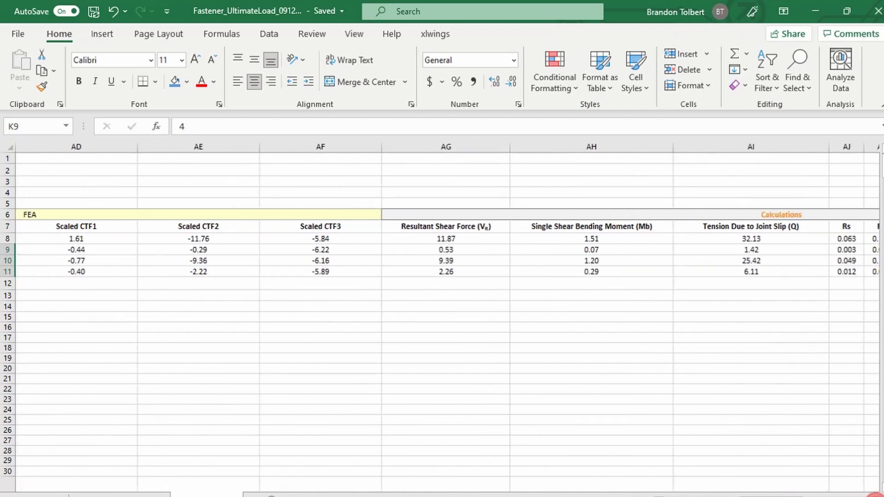
pyautogui.hscroll(2, 442, 318)
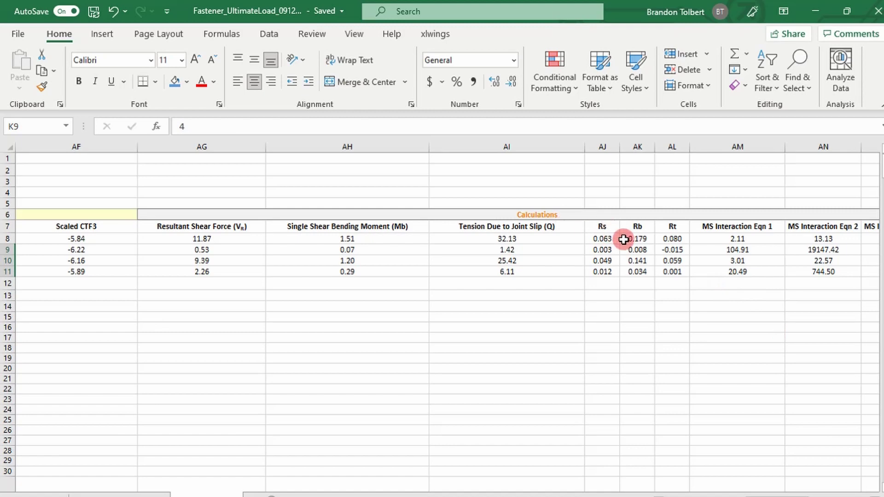
pyautogui.moveTo(617, 239); pyautogui.dragTo(677, 272)
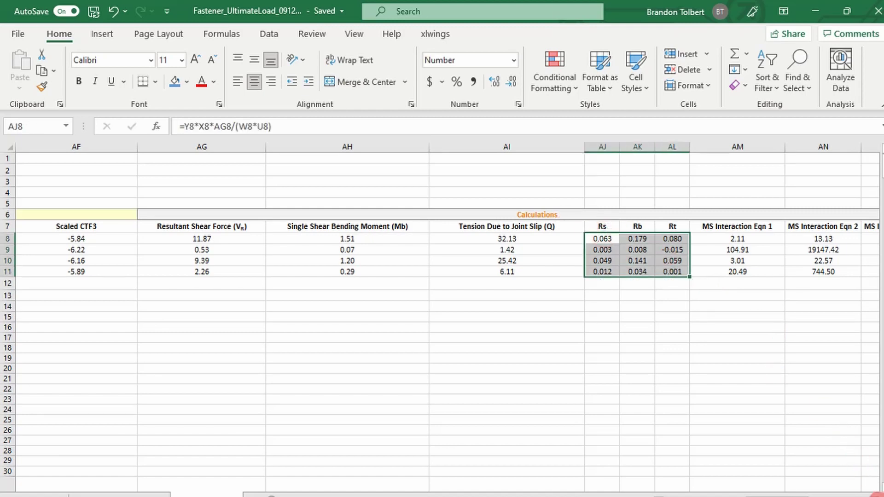
pyautogui.hscroll(3, 420, 290)
pyautogui.click(316, 237)
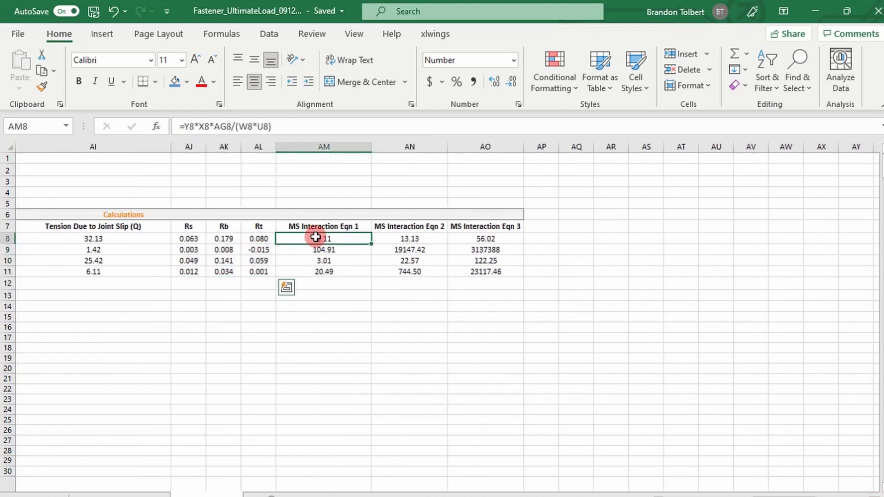
pyautogui.moveTo(315, 238); pyautogui.dragTo(472, 268)
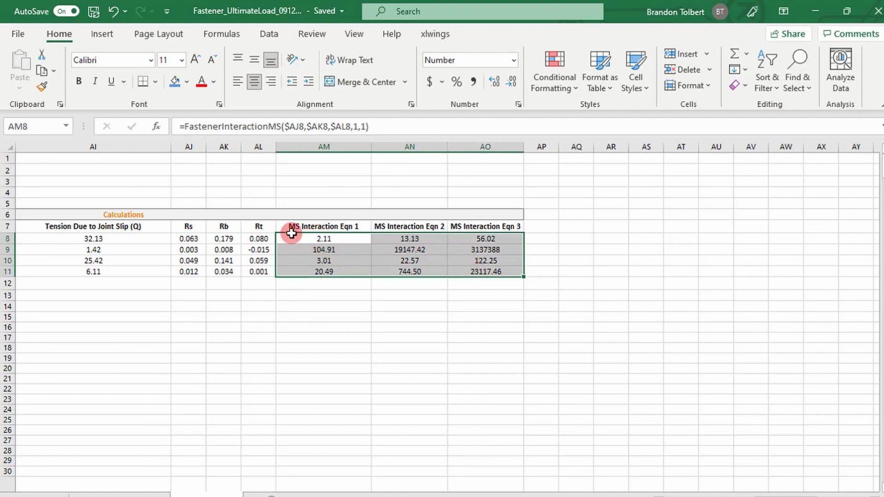
pyautogui.click(300, 204)
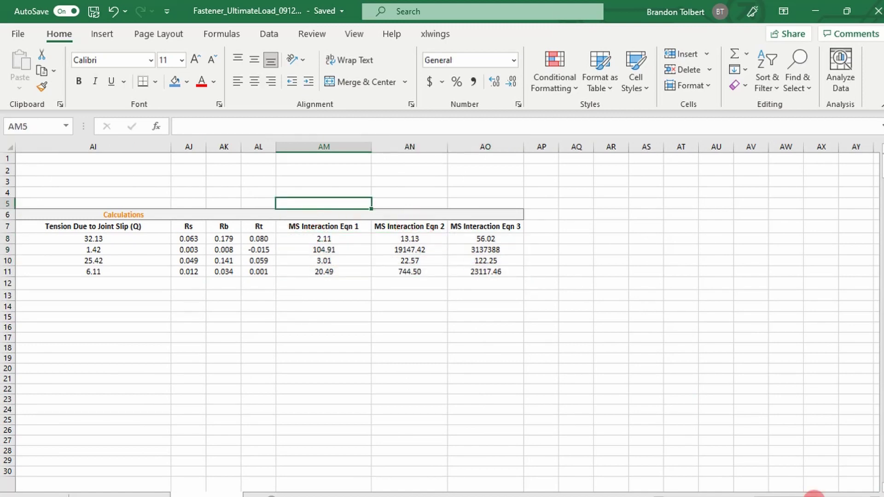
pyautogui.moveTo(792, 494); pyautogui.dragTo(680, 491)
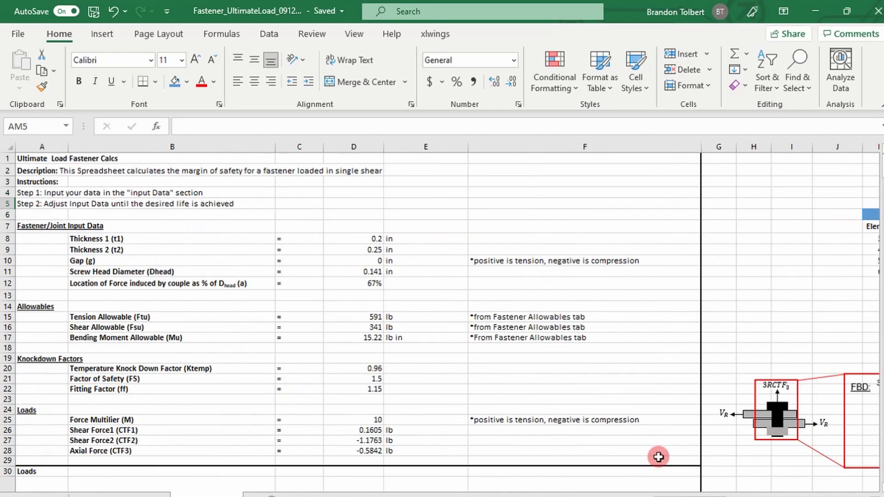